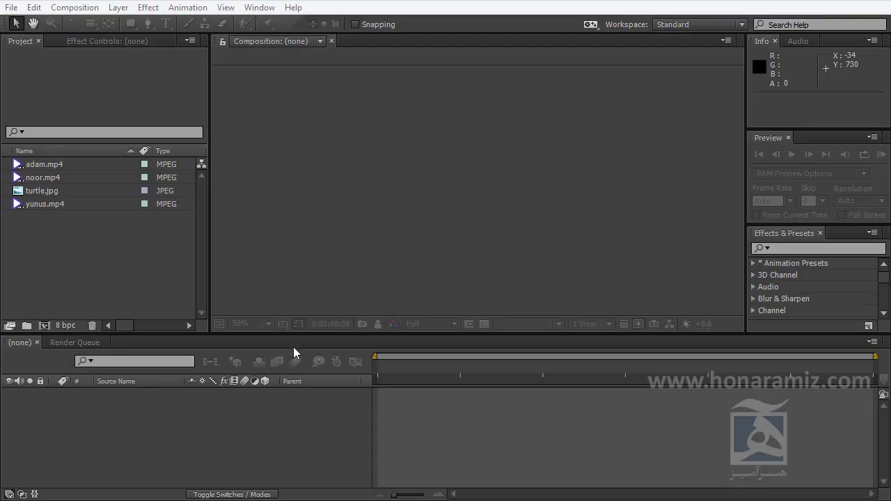
Step: Start a new PAL D1/DV composition and set its duration to 0:01:00:00
left_click(169, 260)
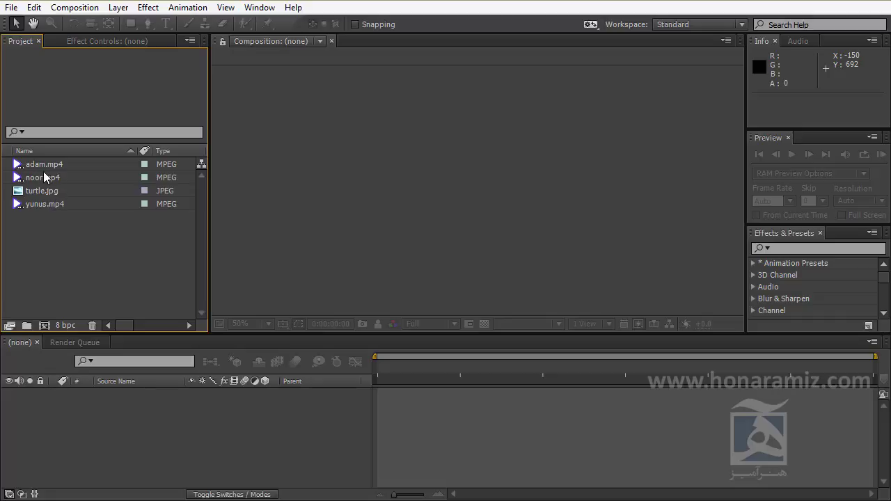
left_click(74, 7)
left_click(80, 21)
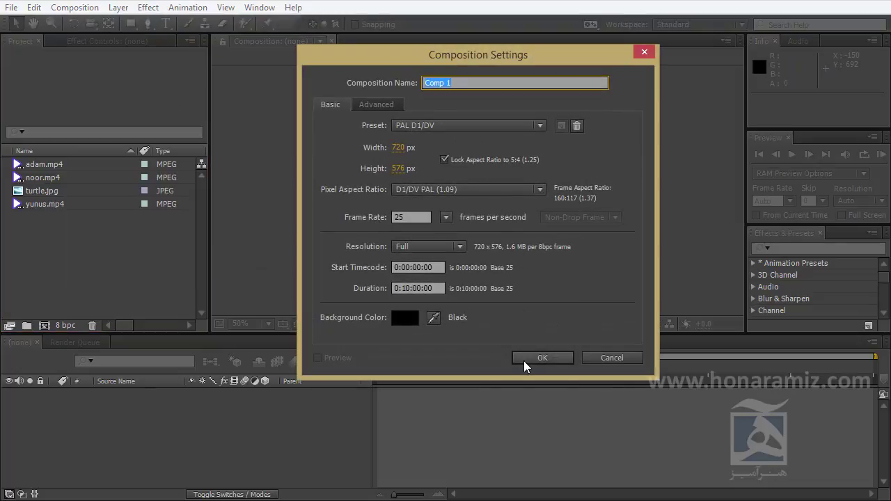
left_click(413, 288)
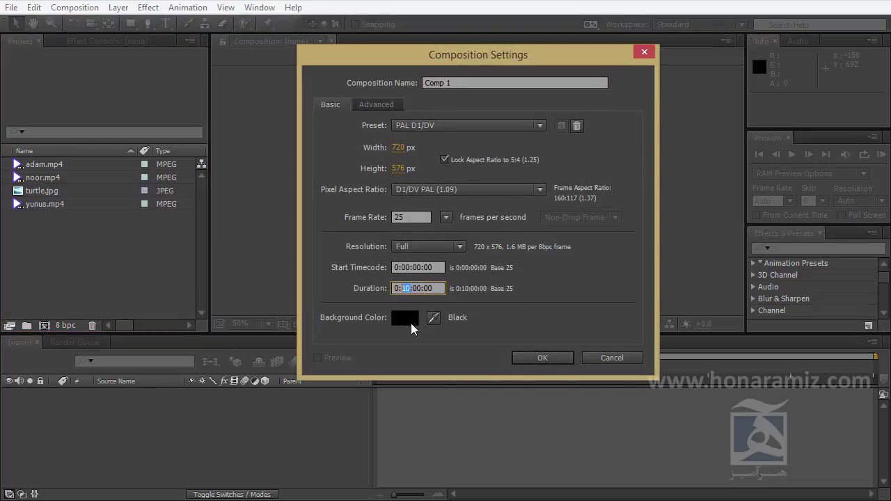
key("BackSpace")
left_click(541, 361)
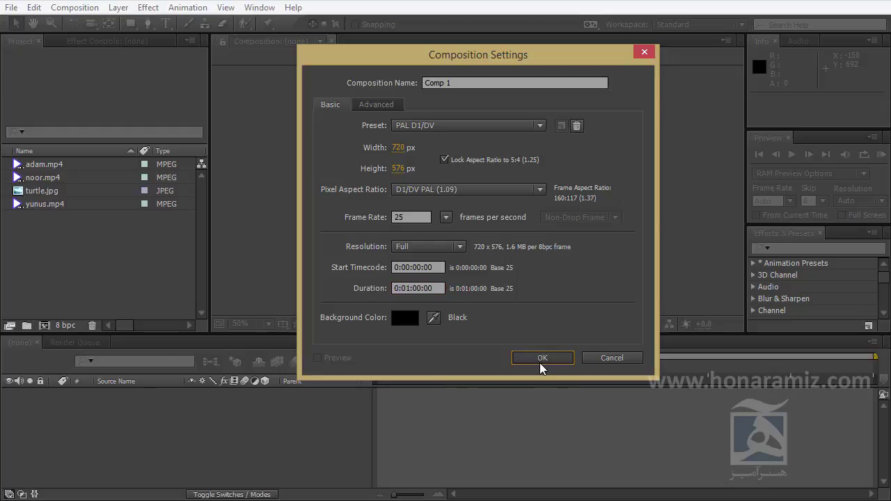
Step: Name the new composition Layers and create it
left_click_drag(492, 83, 367, 89)
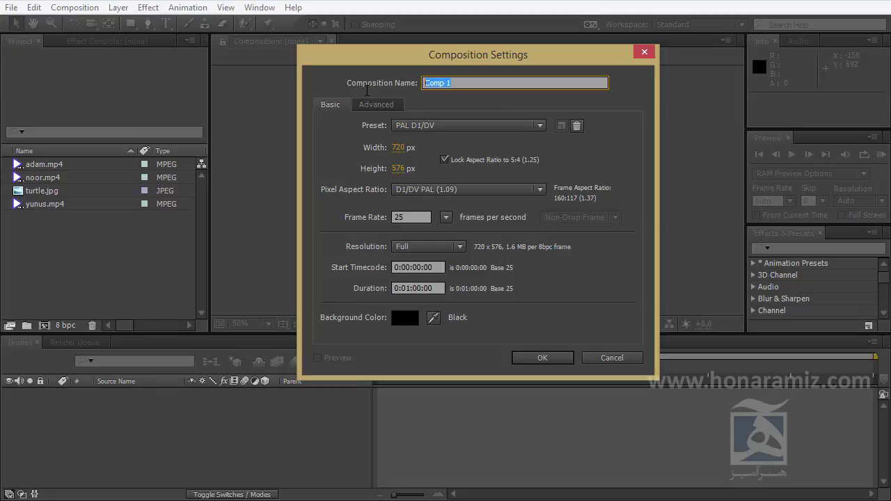
type("Laye")
key("BackSpace")
key("BackSpace")
key("BackSpace")
key("BackSpace")
type("Layers")
key("Return")
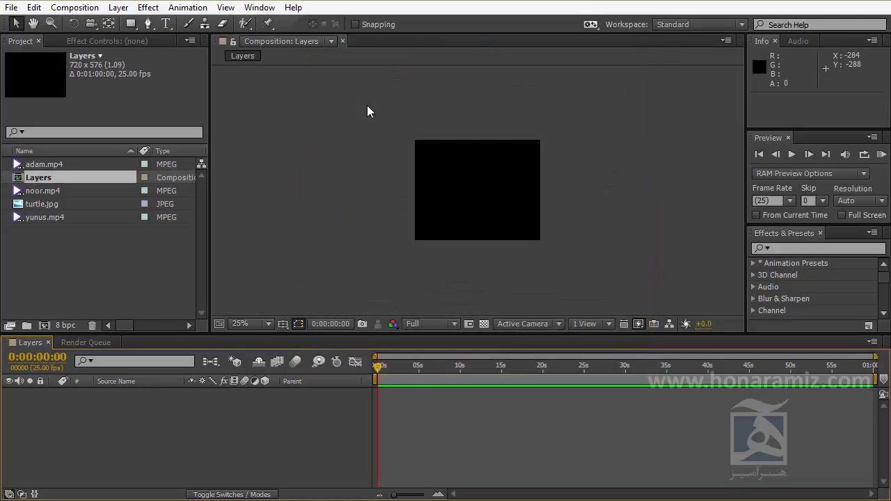
Step: Check the empty composition's background by switching the transparency grid on and off again
scroll(487, 219, "up", 2)
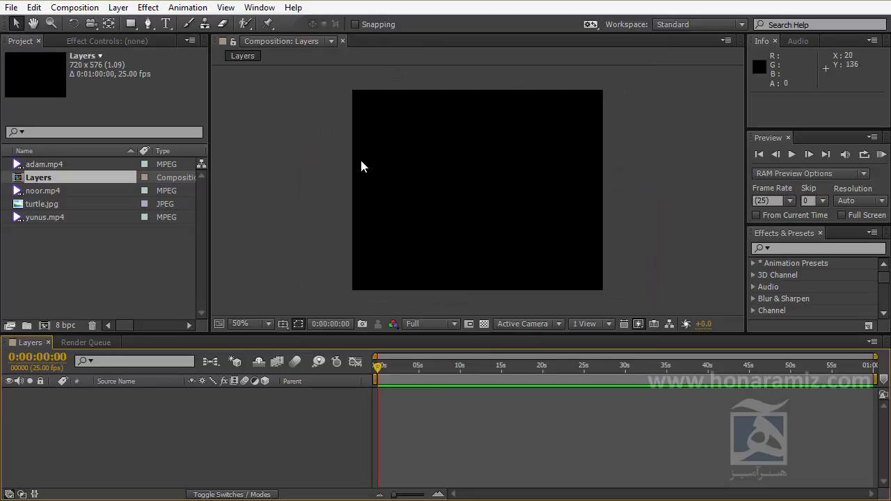
left_click(484, 325)
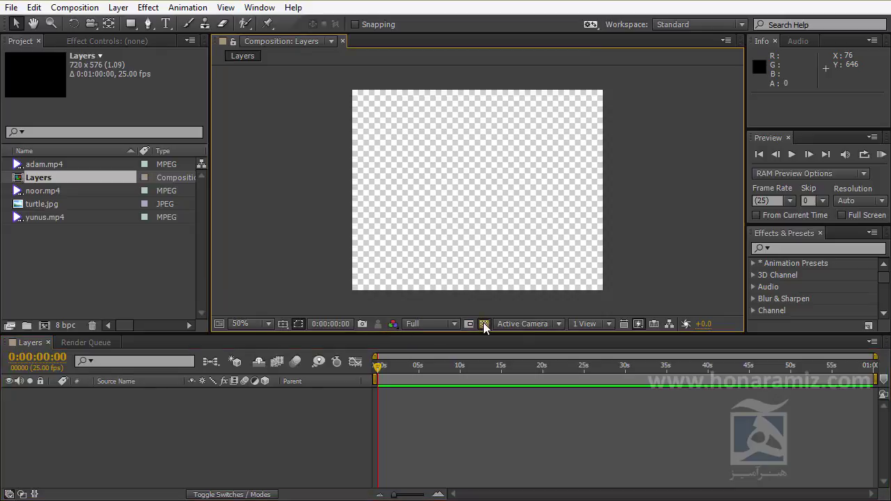
left_click(484, 324)
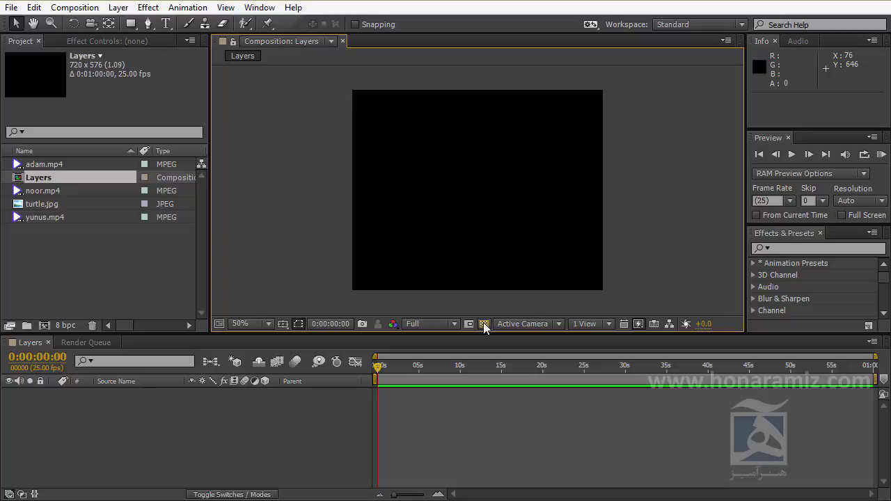
scroll(489, 237, "up", 2)
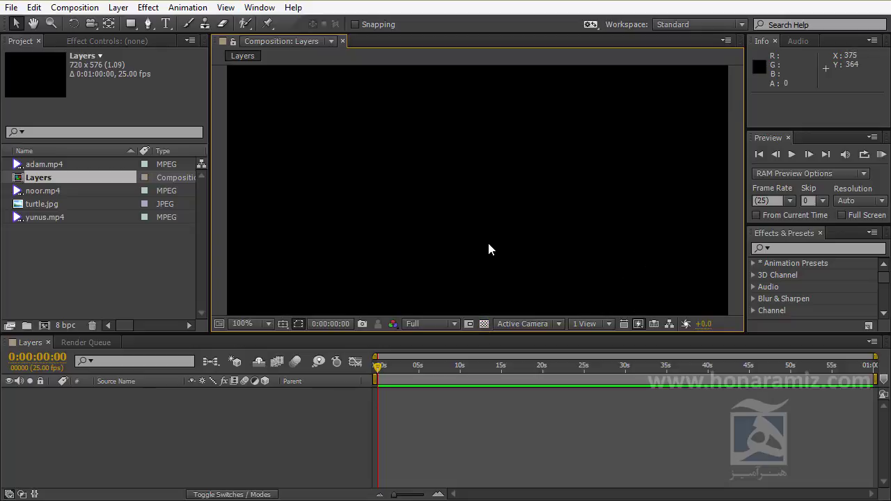
scroll(487, 240, "down", 2)
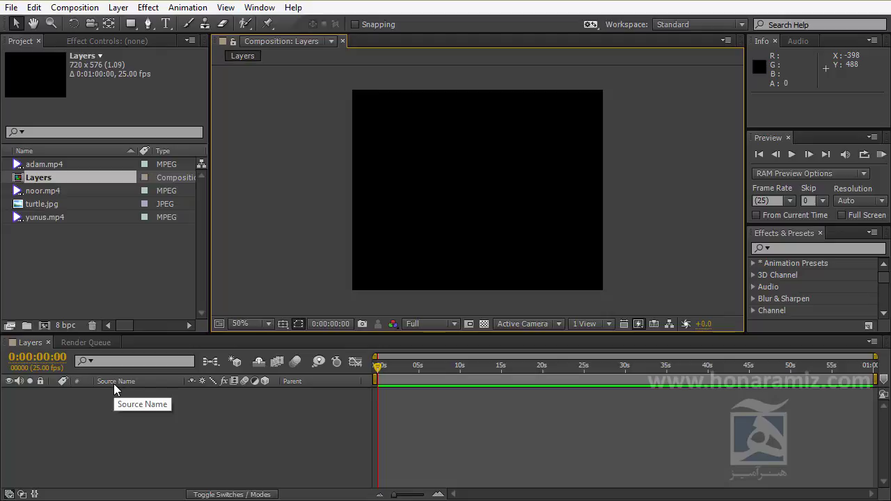
Step: Add turtle.jpg to the centre of the Layers composition as a layer
left_click(45, 205)
left_click_drag(47, 205, 478, 192)
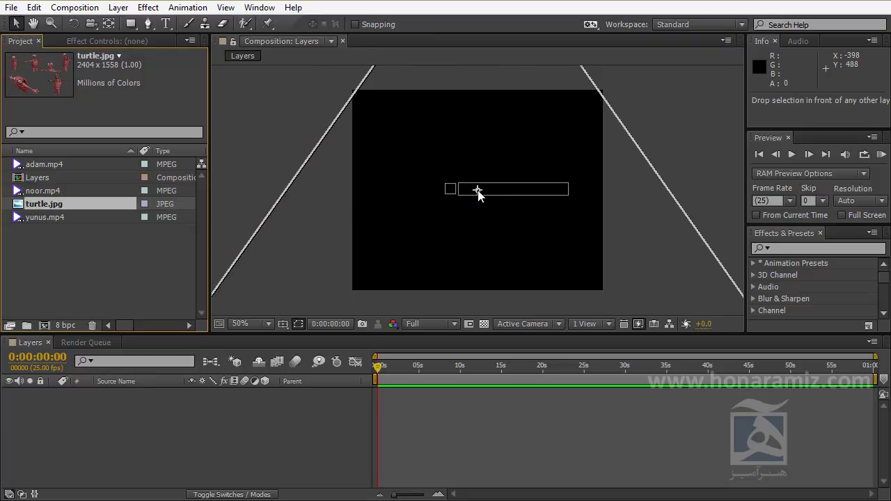
mouse_move(478, 193)
left_mouse_down()
mouse_move(428, 185)
mouse_move(480, 191)
left_mouse_up()
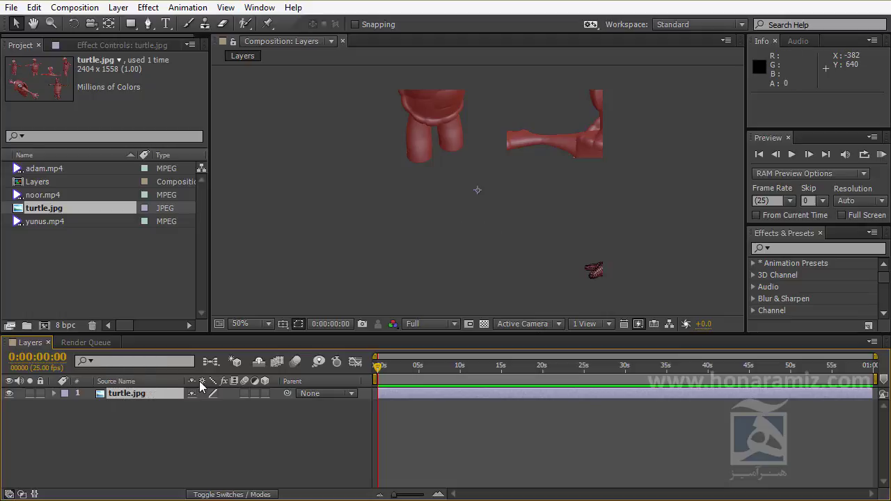
left_click(468, 207)
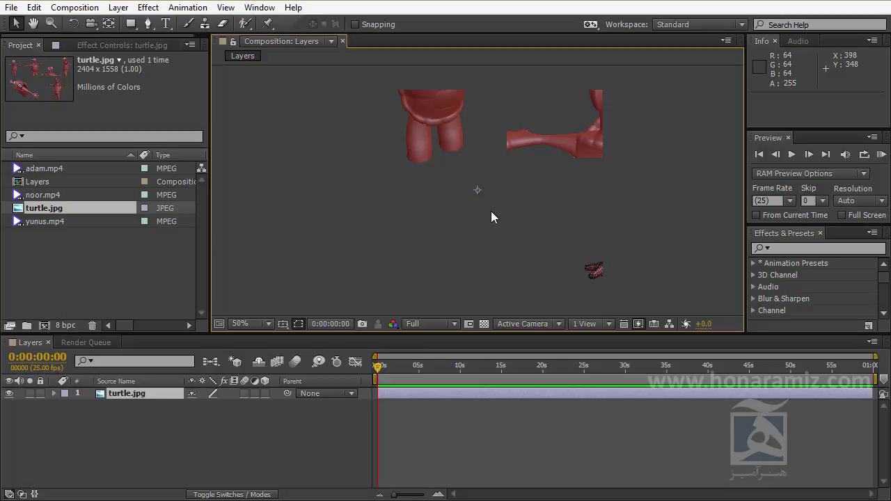
Step: View the turtle.jpg layer at 12.5%, 50% and 100% magnification, returning the composition view to 50%
left_click(256, 322)
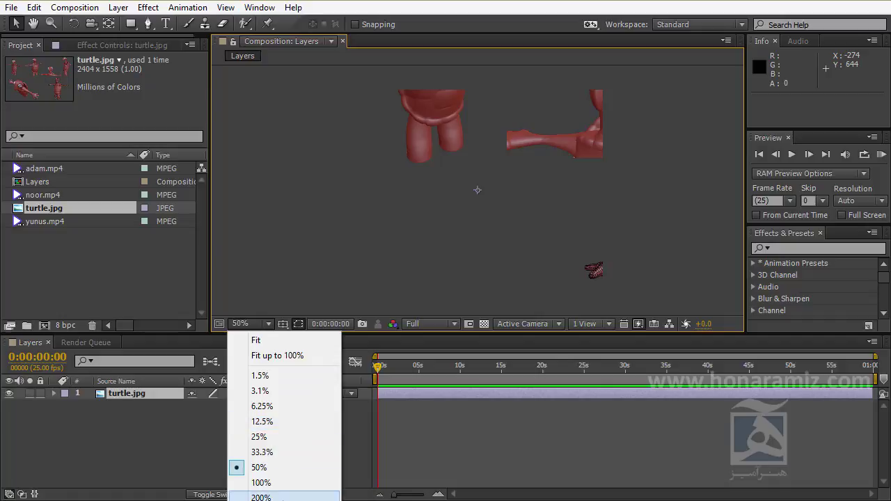
left_click(276, 421)
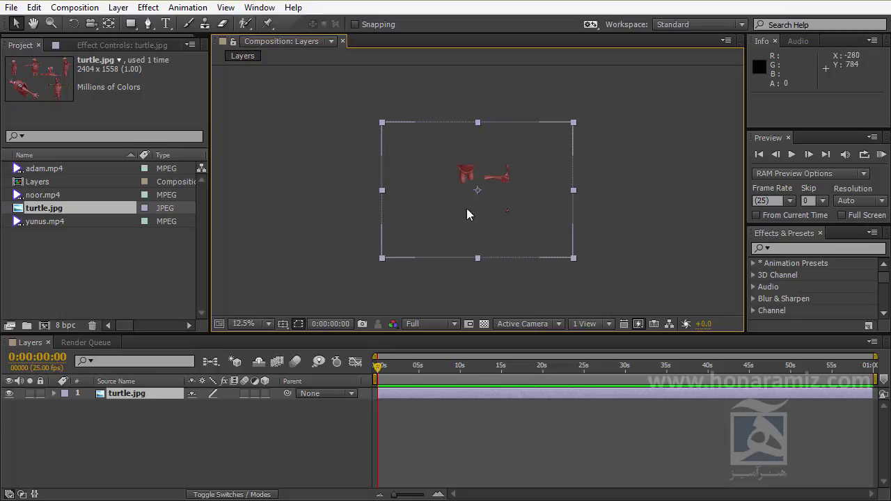
key("period")
key("period")
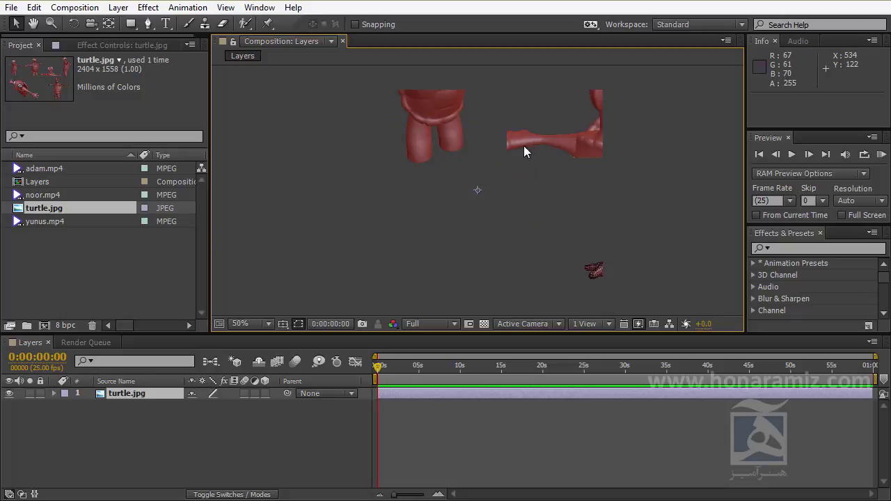
key("period")
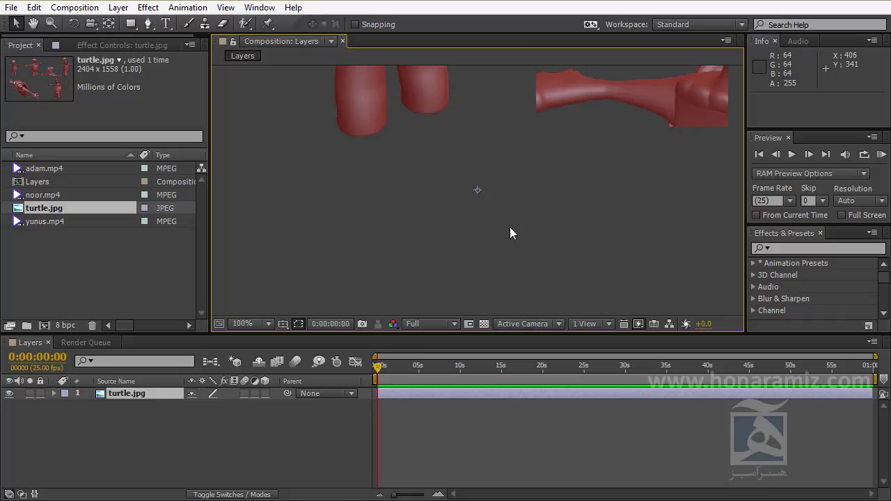
key("comma")
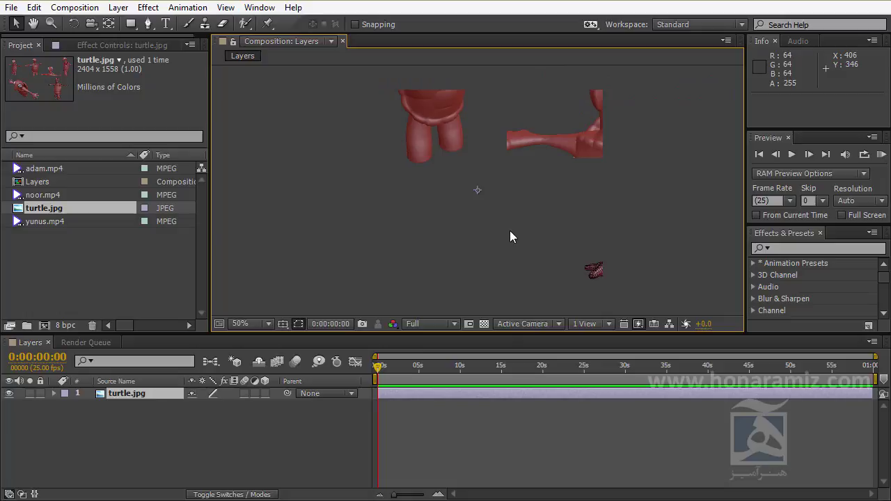
left_click(253, 323)
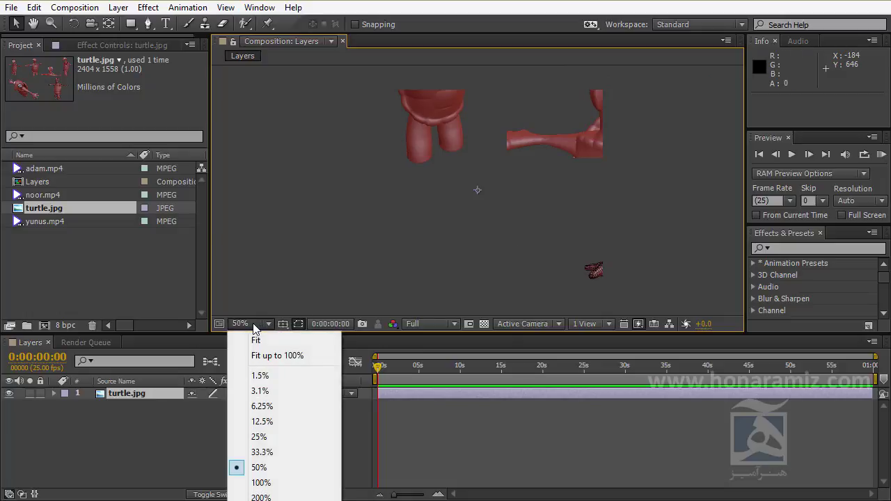
left_click(291, 248)
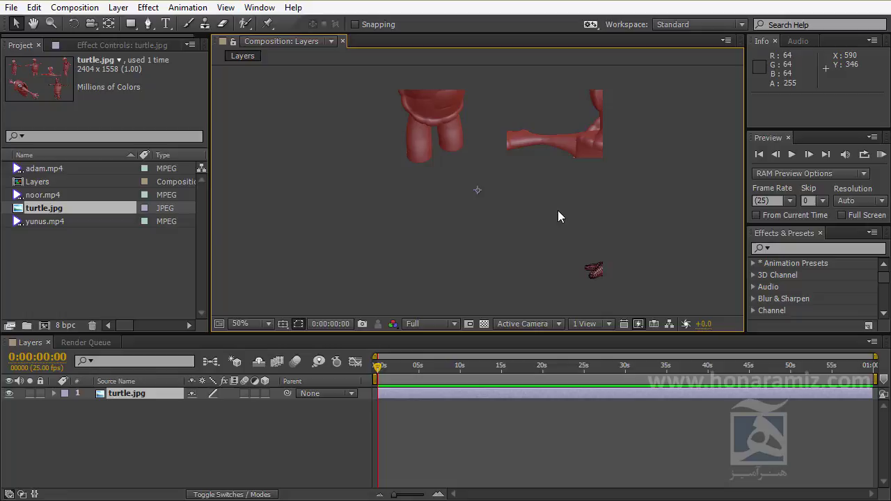
Step: Examine different areas of the composition around the turtle.jpg layer at 50%, 25% and 12.5% magnification
mouse_move(494, 205)
left_mouse_down()
mouse_move(487, 229)
mouse_move(498, 204)
left_mouse_up()
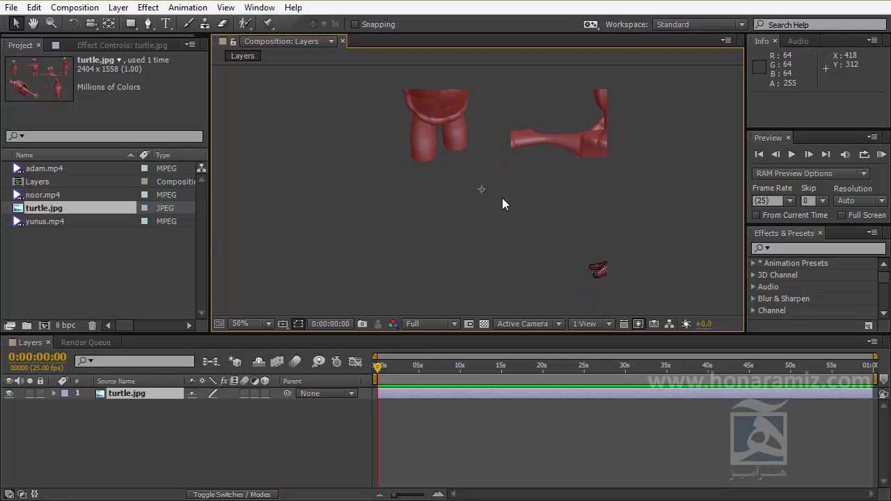
left_click_drag(501, 195, 536, 195)
key("comma")
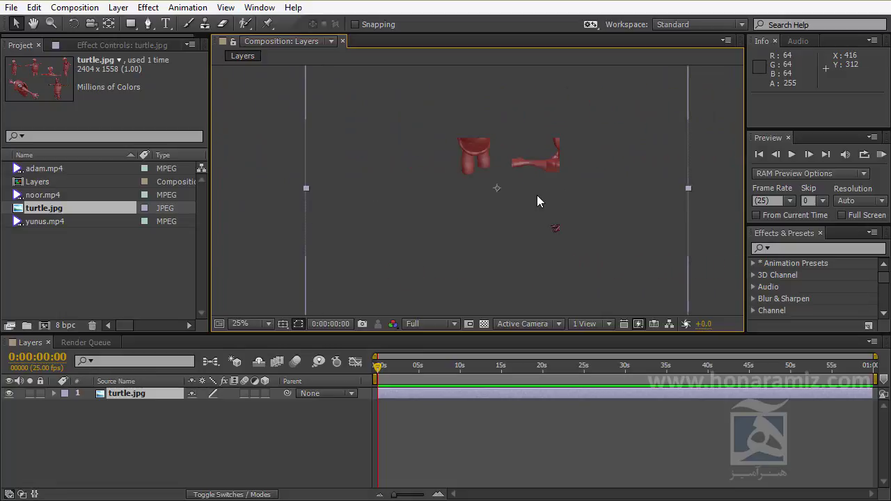
key("period")
key("comma")
key("comma")
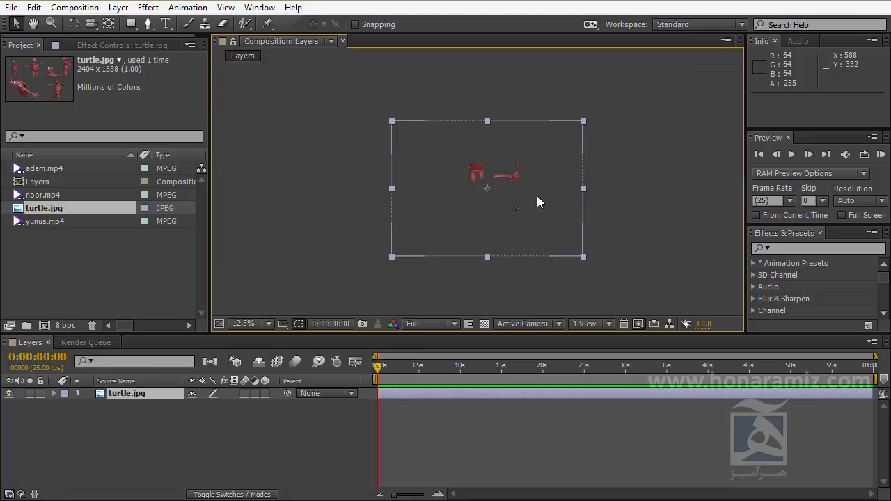
key("period")
key("period")
left_click_drag(546, 185, 534, 198)
Step: Pan around the composition with the Hand tool and return to the Selection tool
left_click(33, 24)
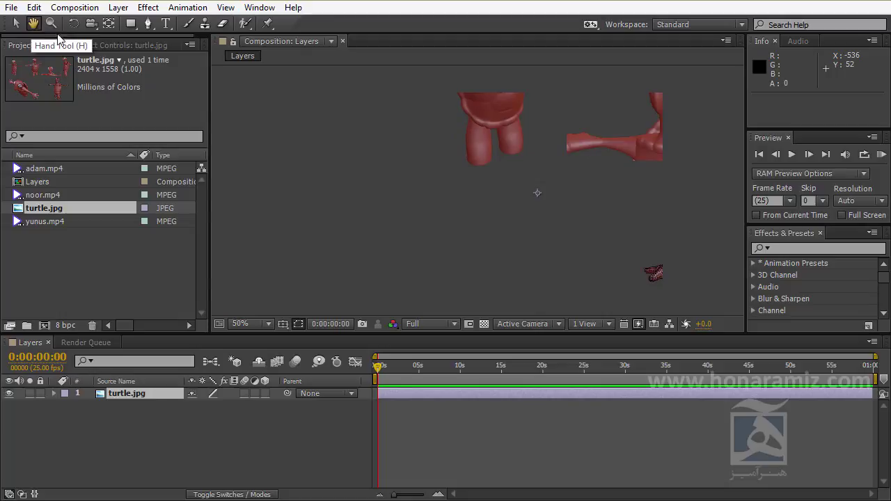
mouse_move(631, 217)
left_mouse_down()
mouse_move(399, 200)
mouse_move(632, 200)
left_mouse_up()
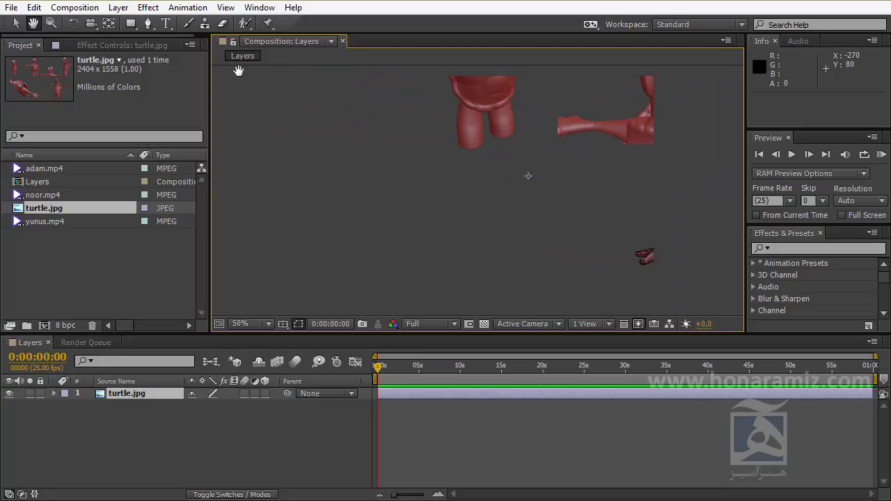
key("v")
left_click_drag(564, 186, 455, 198)
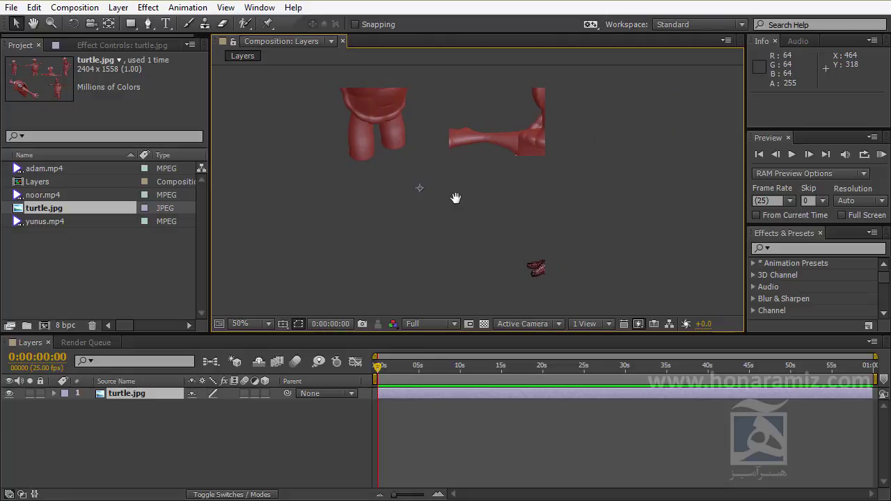
key("h")
left_click_drag(412, 181, 503, 204)
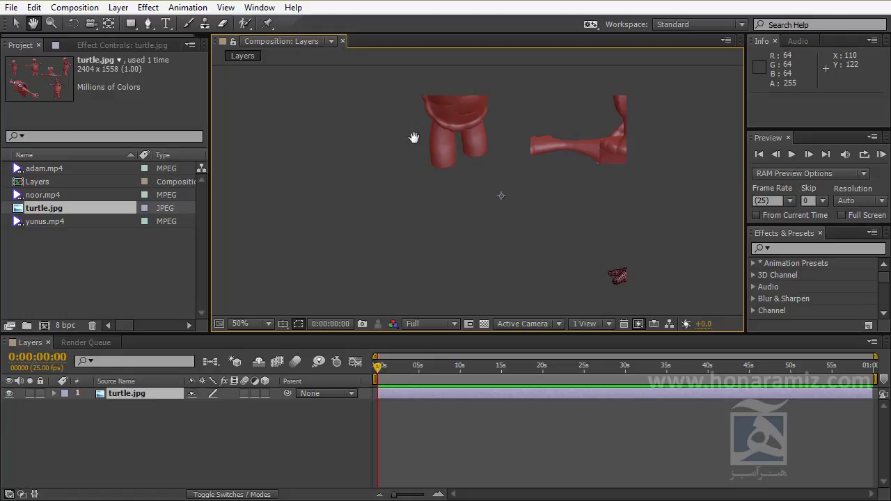
key("v")
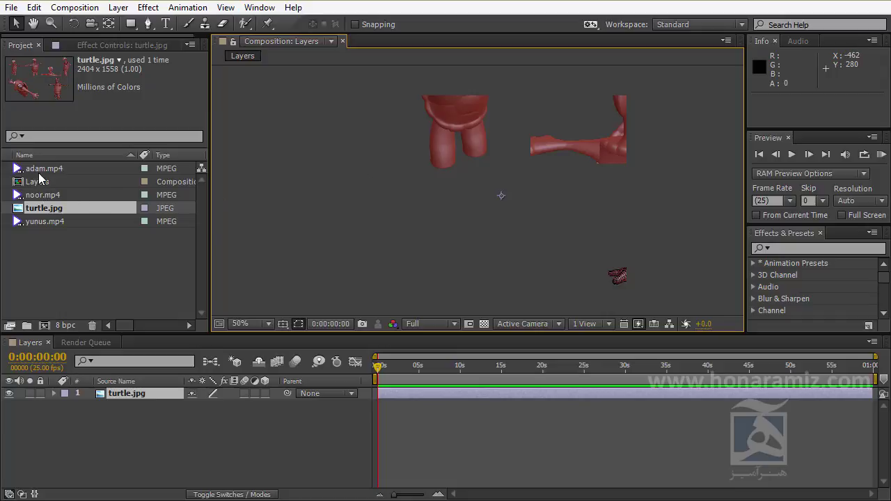
Step: Add adam.mp4 to the Layers composition as a layer above turtle.jpg
left_click_drag(42, 170, 487, 197)
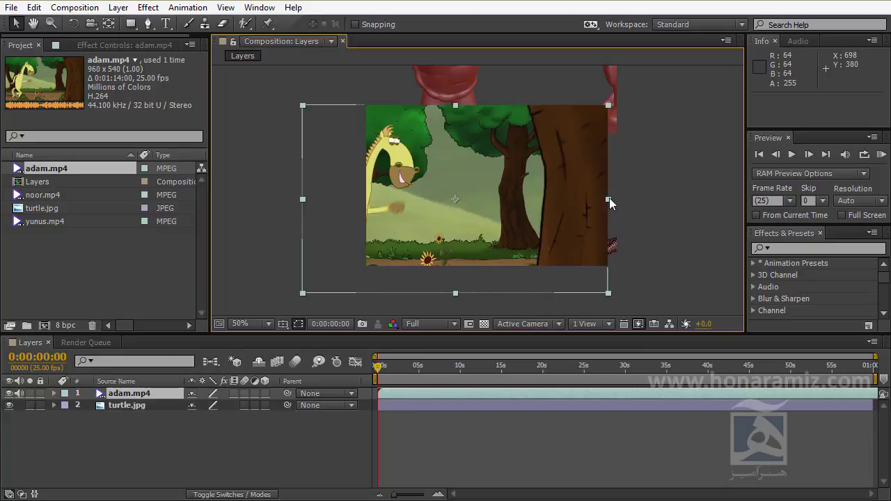
Step: Try stretching the adam.mp4 layer non-proportionally to about 130% by 112%, and undo the scaling
left_click_drag(609, 198, 654, 95)
key("Return")
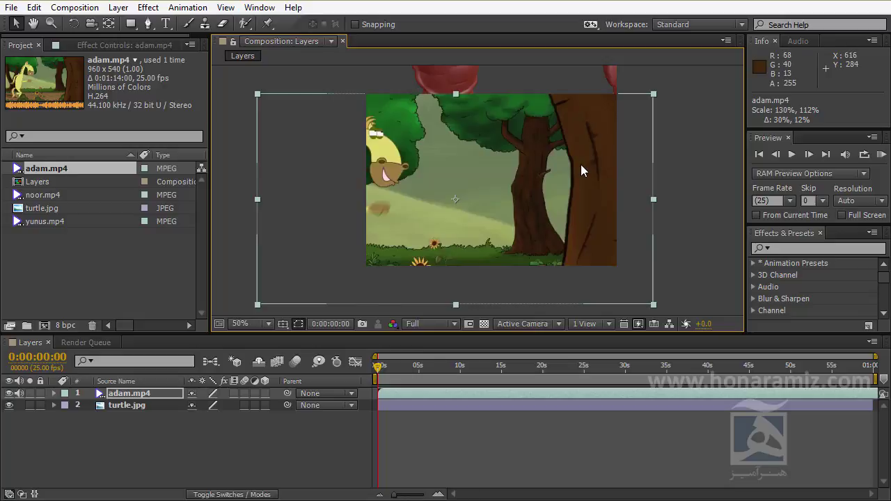
key("ctrl+z")
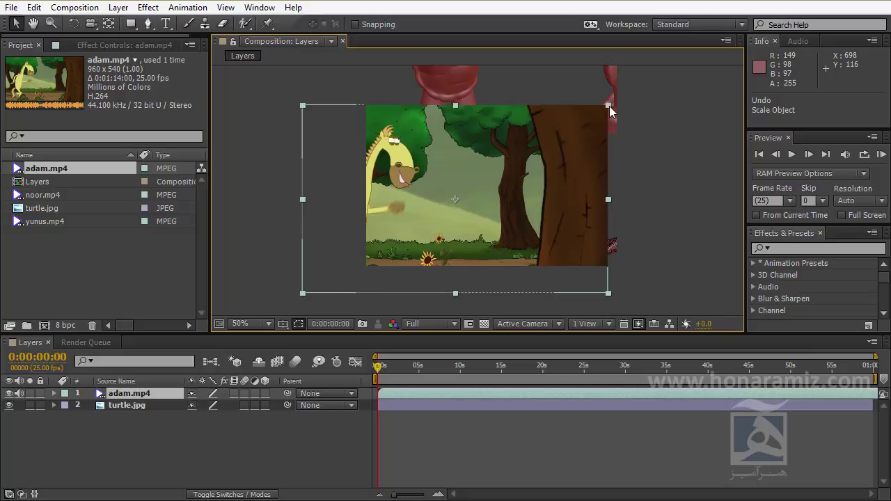
Step: Scale the adam.mp4 layer proportionally to about 85% and move it to about position 730, 270
left_click(609, 106)
left_click(572, 137)
left_click_drag(608, 106, 647, 82)
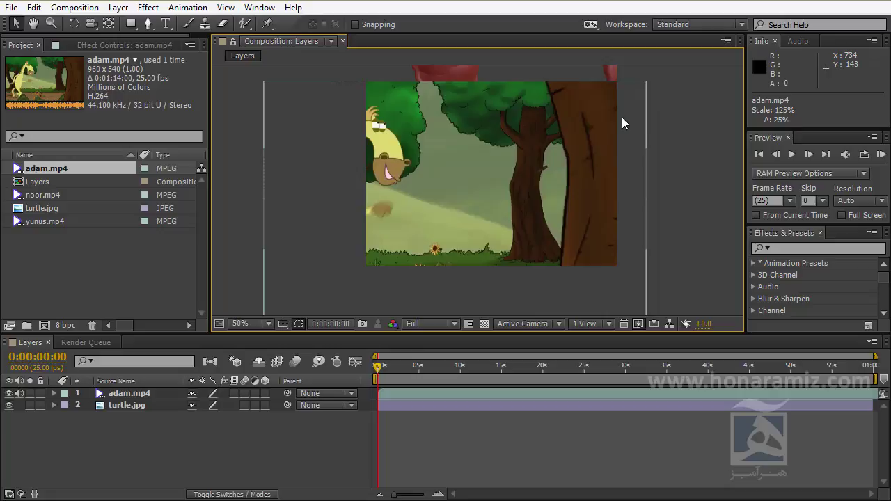
left_click_drag(647, 81, 593, 121)
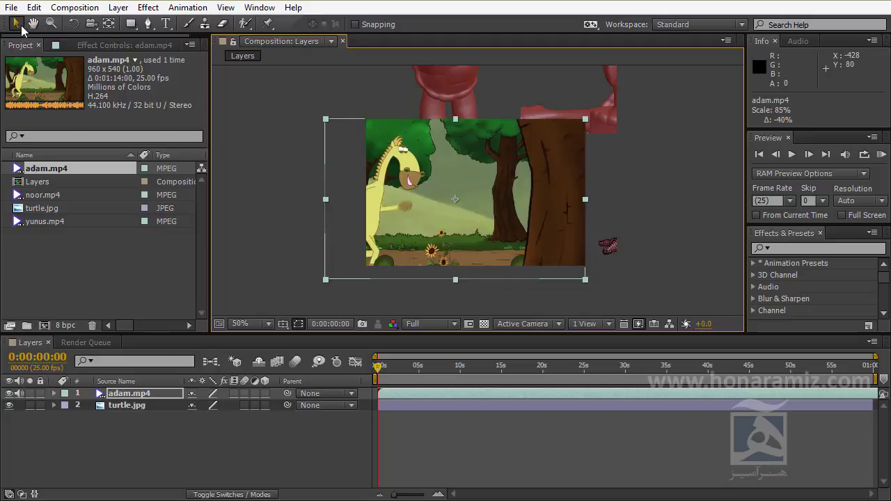
left_click_drag(487, 192, 635, 160)
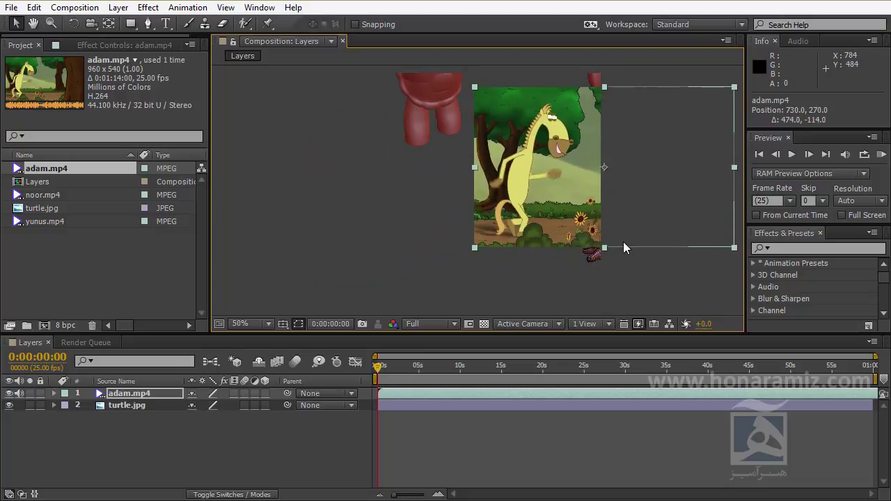
Step: Rotate the adam.mp4 layer to about -8.8° with the Rotation tool and return to the Selection tool
left_click_drag(548, 221, 498, 234)
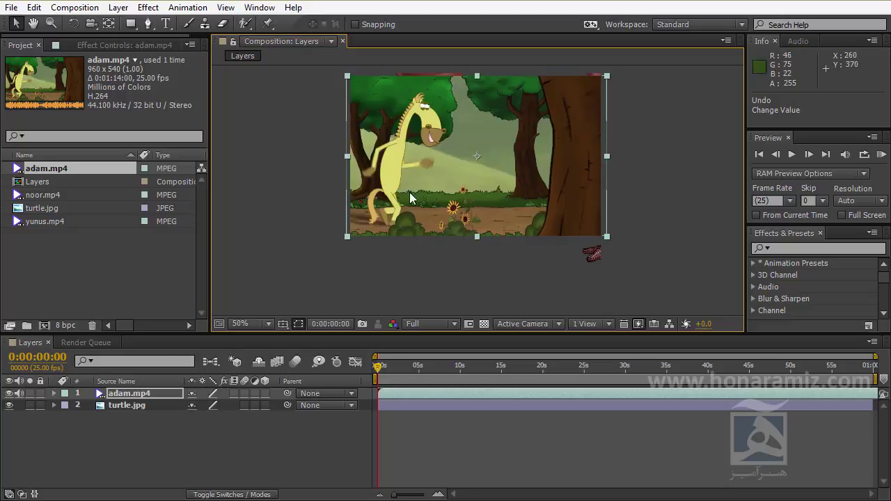
left_click(74, 23)
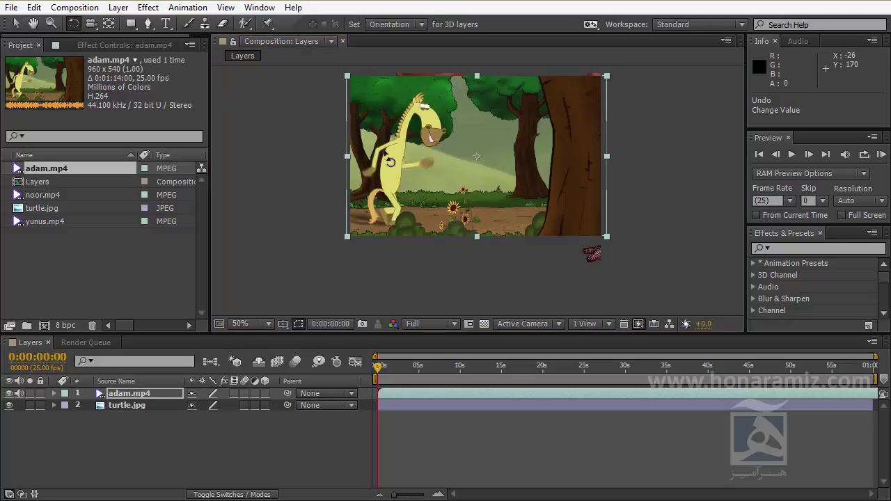
left_click(510, 195)
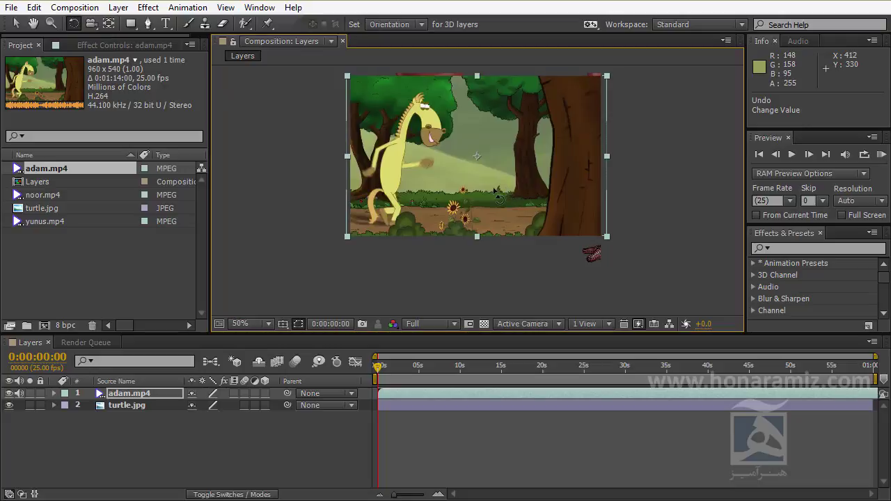
left_click_drag(571, 232, 589, 149)
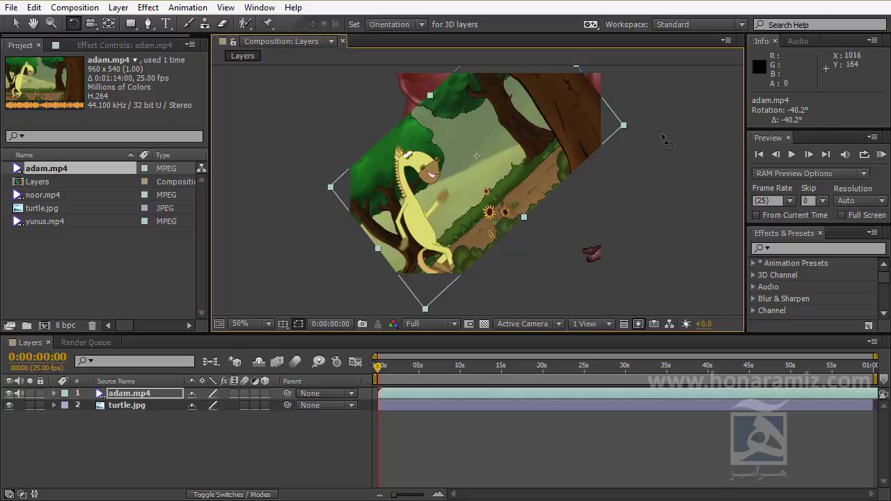
left_click_drag(606, 134, 575, 172)
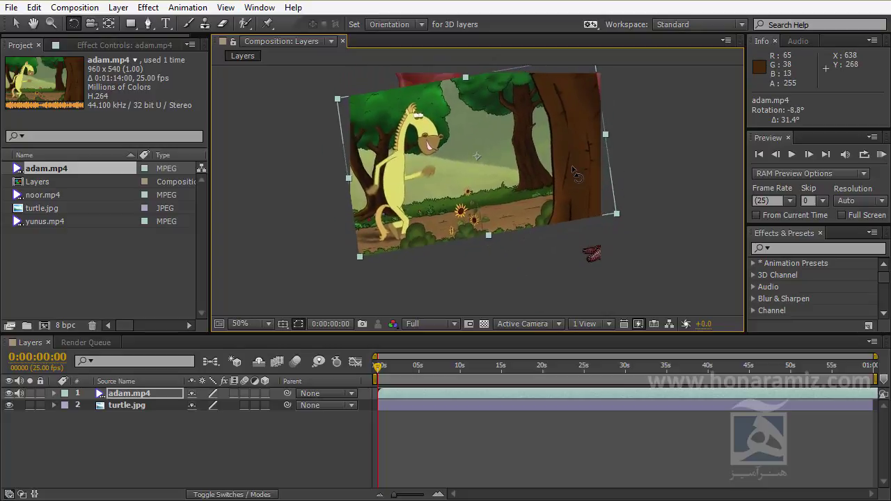
left_click(15, 23)
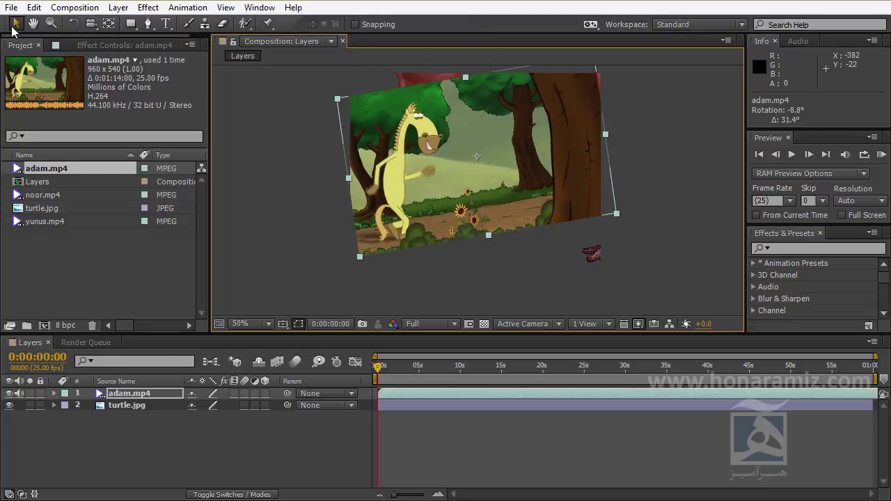
Step: Move the adam.mp4 layer to about position 360, 268, then try scaling it and undo the scaling
mouse_move(535, 198)
left_mouse_down()
mouse_move(388, 192)
mouse_move(509, 201)
mouse_move(451, 207)
mouse_move(533, 208)
left_mouse_up()
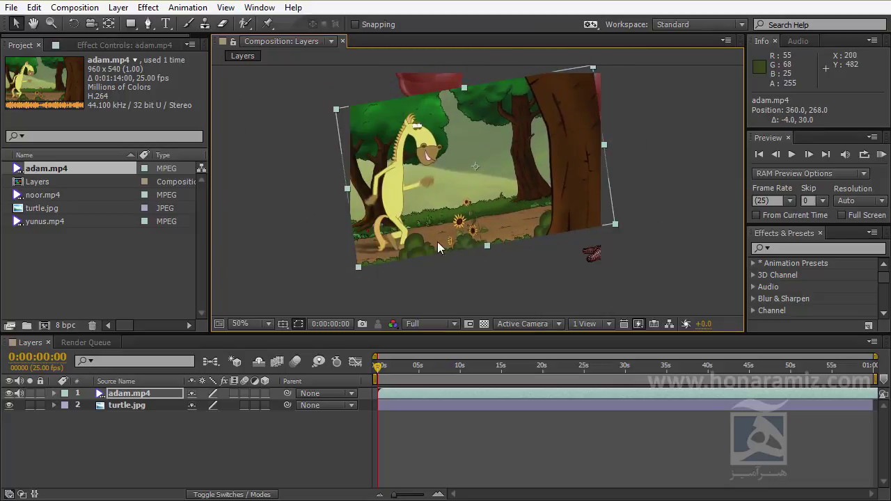
left_click_drag(608, 143, 608, 166)
key("ctrl+z")
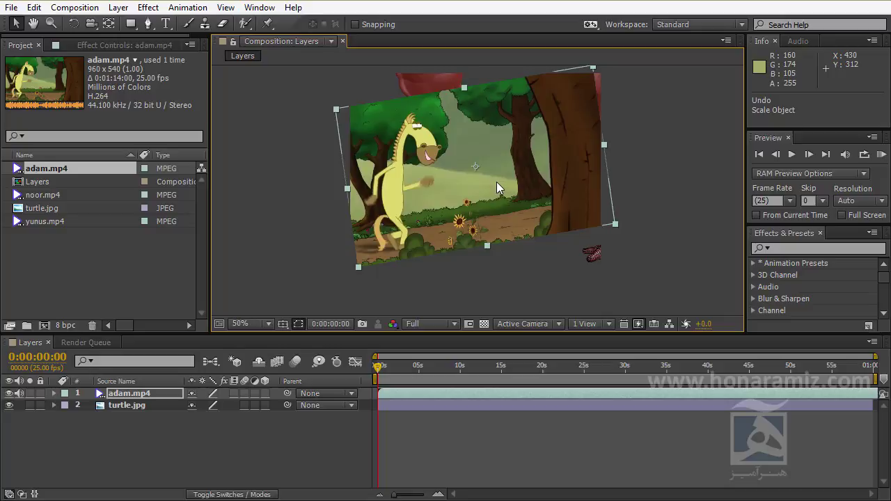
Step: Expand the adam.mp4 layer in the timeline to show its property groups
left_click(122, 394)
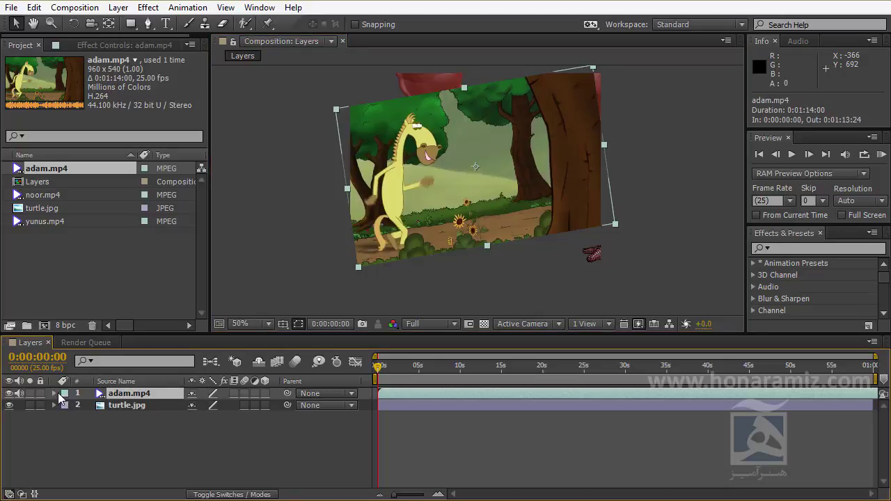
left_click(55, 392)
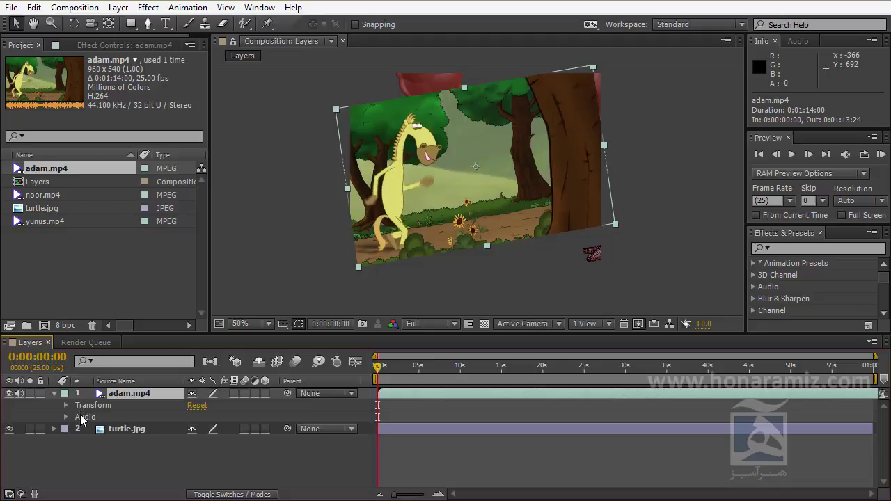
Step: Scale the turtle.jpg layer proportionally to about 37%
left_click(115, 432)
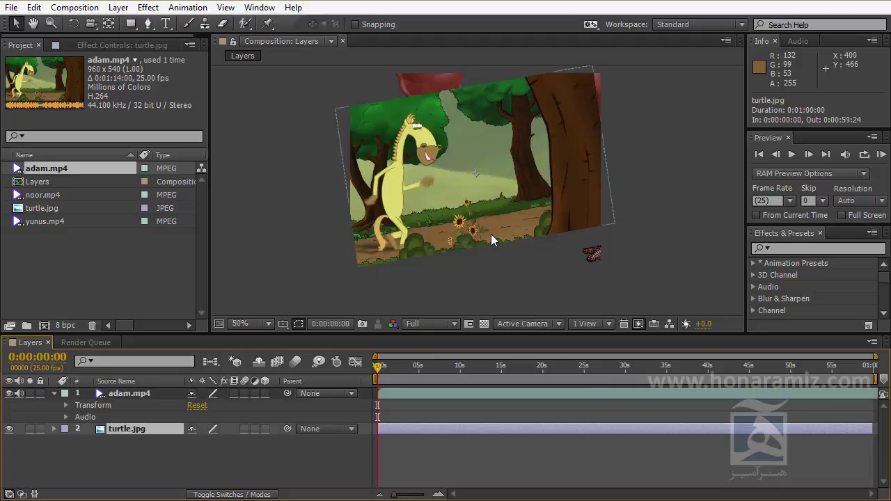
key("comma")
key("comma")
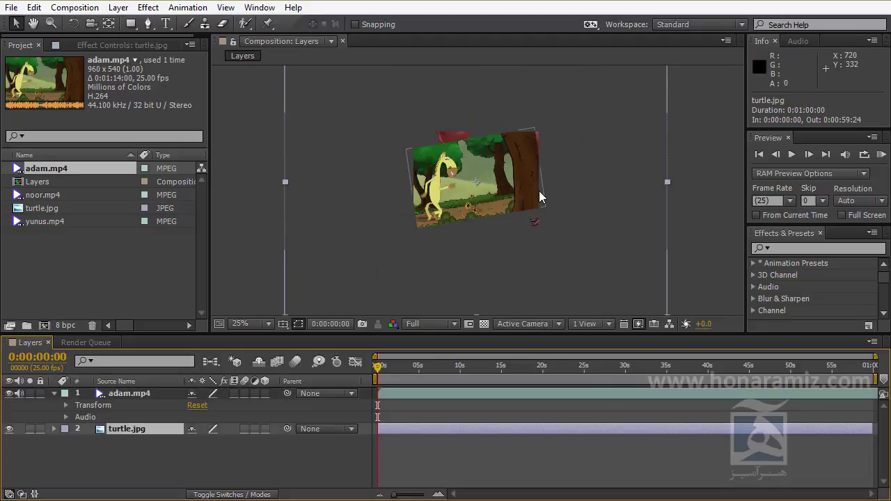
key("comma")
left_click_drag(574, 255, 514, 212)
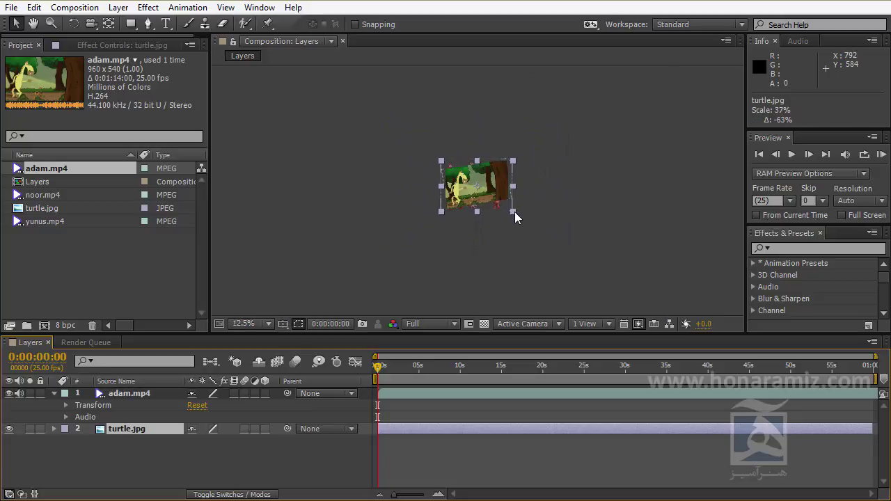
key("period")
key("period")
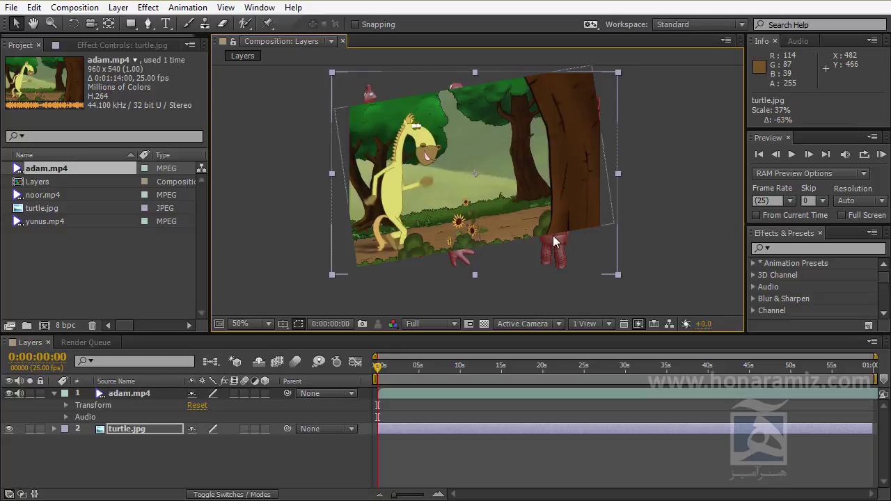
Step: Expand the turtle.jpg layer and show the adam.mp4 layer's individual Transform properties in the timeline
left_click(53, 429)
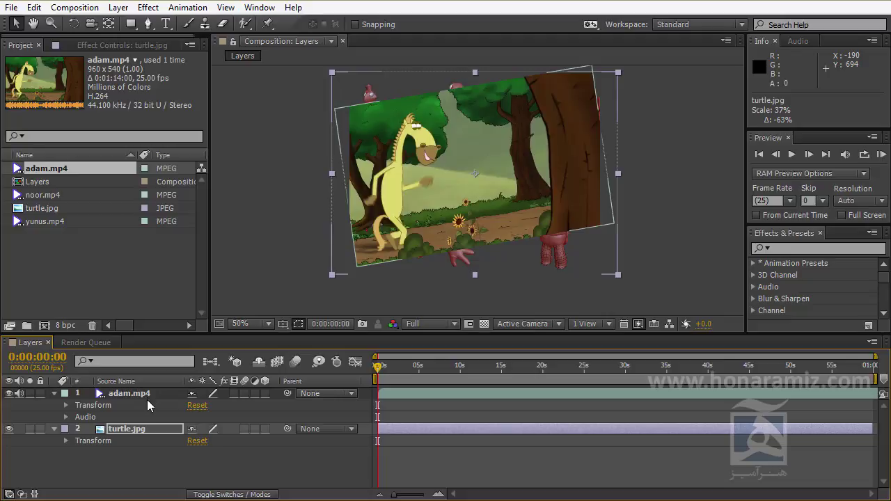
left_click(101, 408)
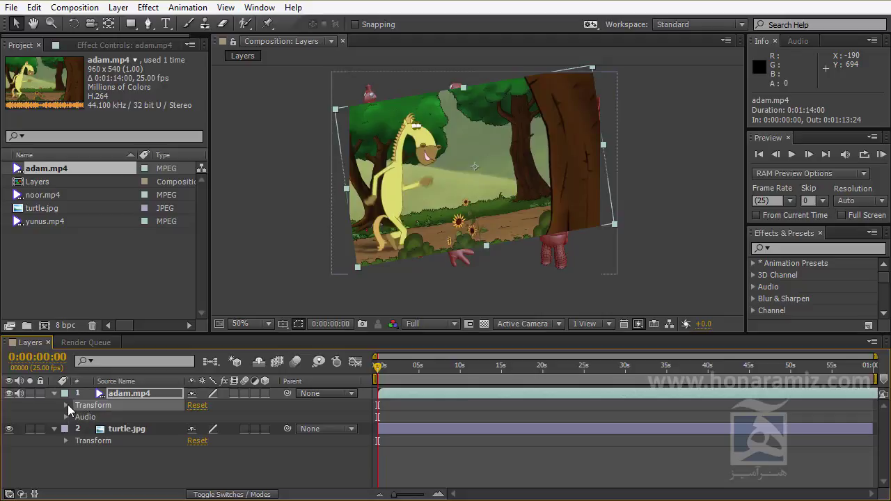
key("Return")
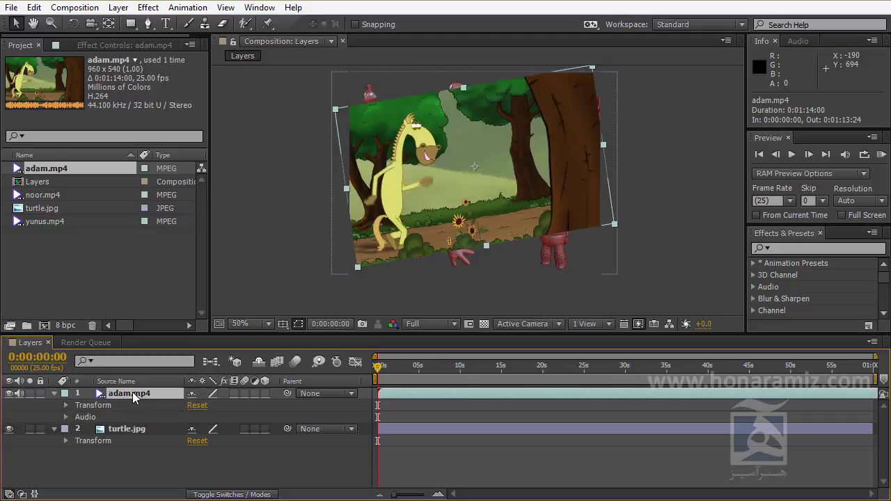
left_click(67, 405)
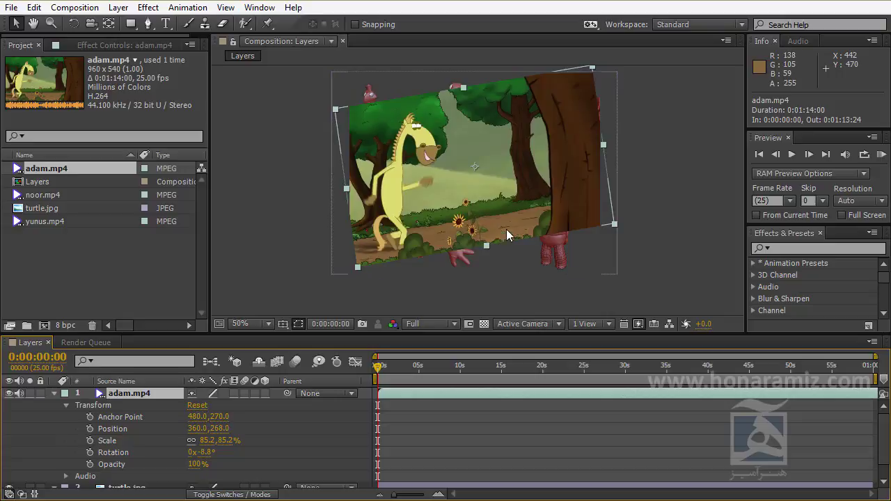
Step: Rotate the adam.mp4 layer to about -1.1° in the composition, then try scaling it and undo the scaling
key("w")
left_click_drag(583, 216, 561, 243)
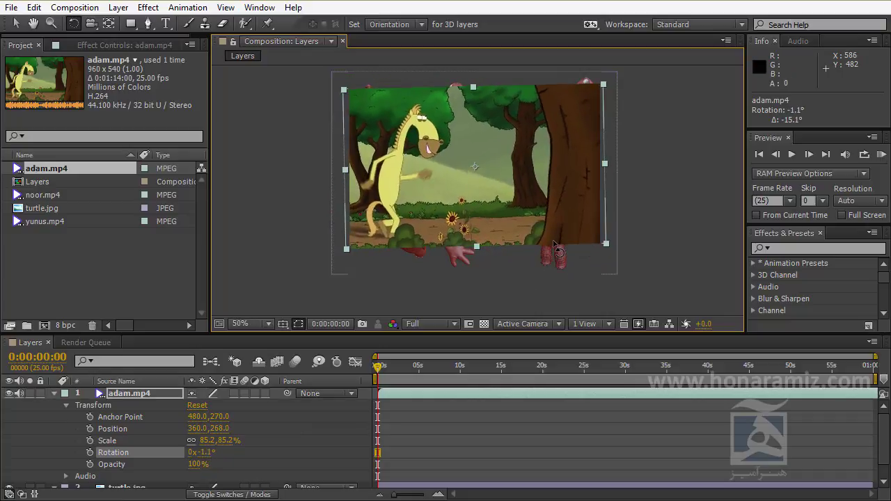
key("v")
left_click_drag(605, 165, 606, 184)
key("ctrl+z")
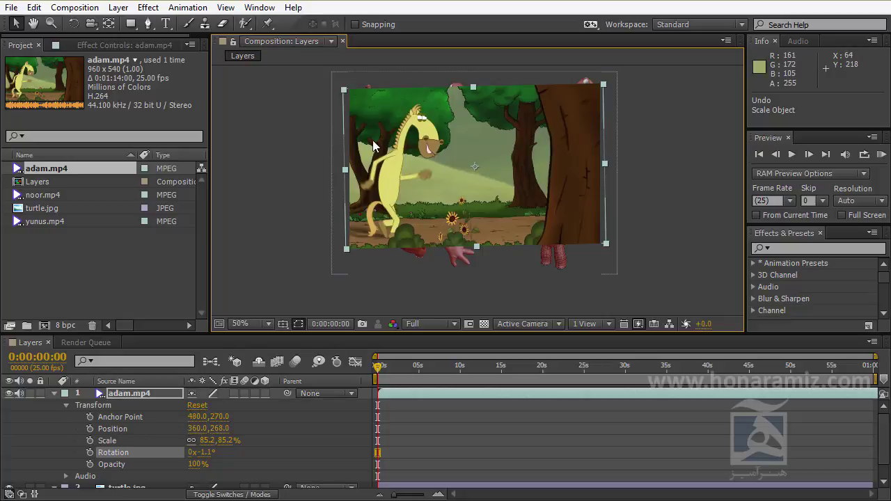
Step: Move the adam.mp4 layer to about position 344, 198 in the composition, then set its Position values to 0, 0
left_click_drag(440, 158, 362, 181)
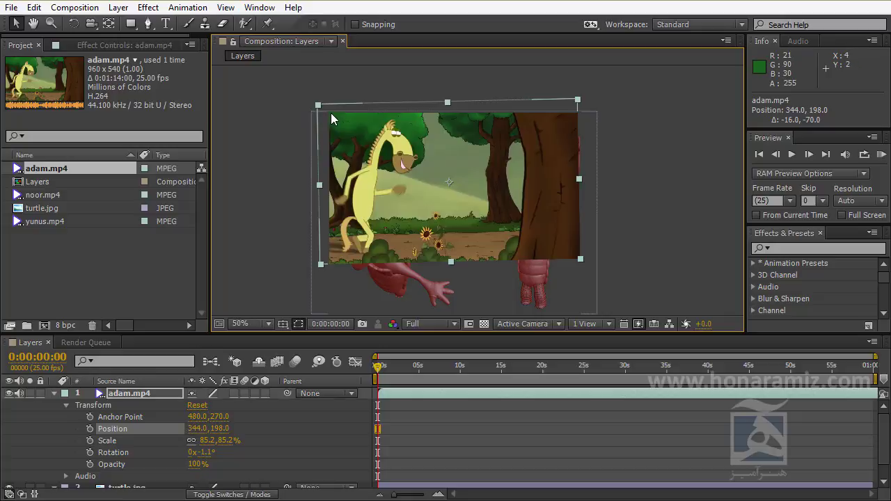
left_click(198, 429)
type("0")
key("Tab")
type("0")
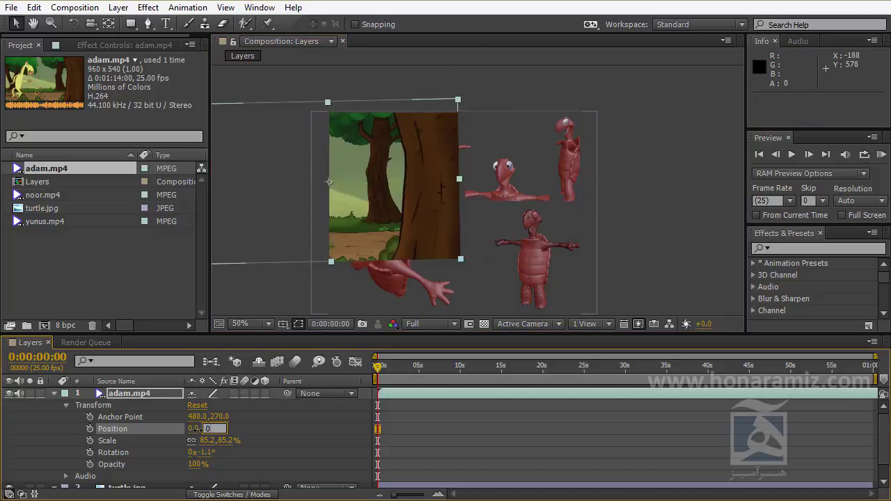
key("Return")
Step: Move the adam.mp4 layer back over the composition to about 378, 288, then adjust its Position values to 463, 258
left_click_drag(333, 129, 350, 166)
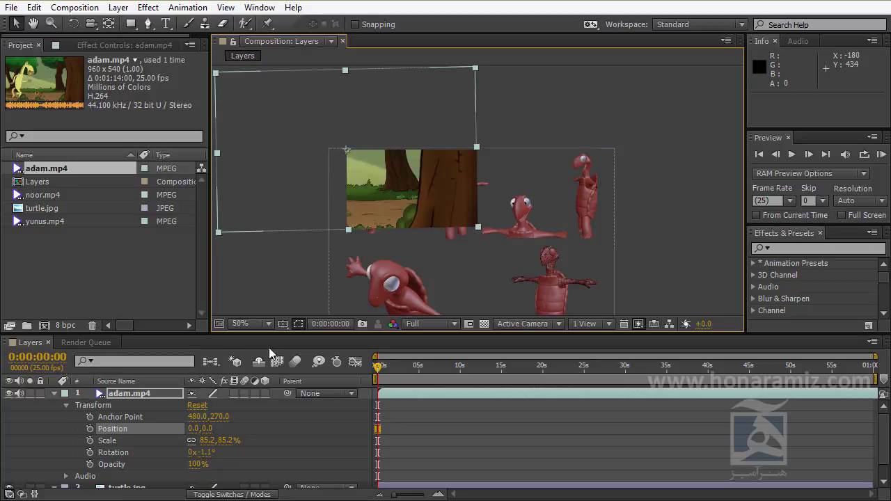
left_click_drag(368, 201, 555, 200)
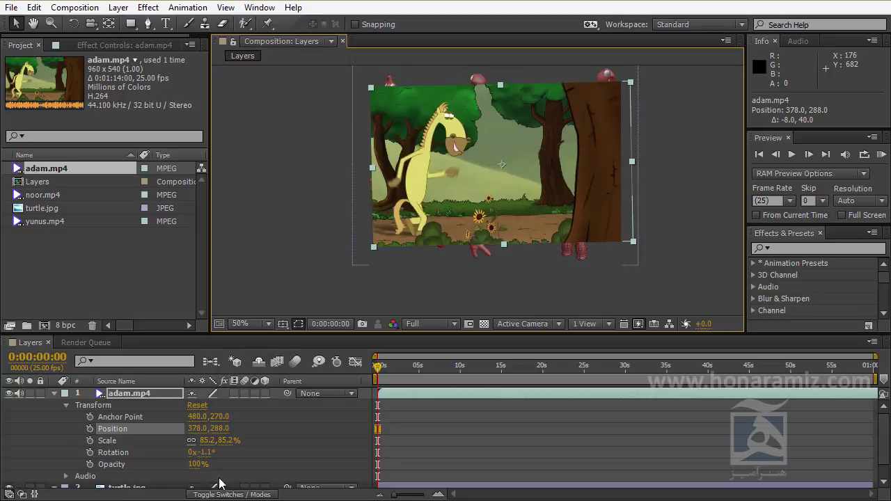
left_click_drag(220, 433, 257, 433)
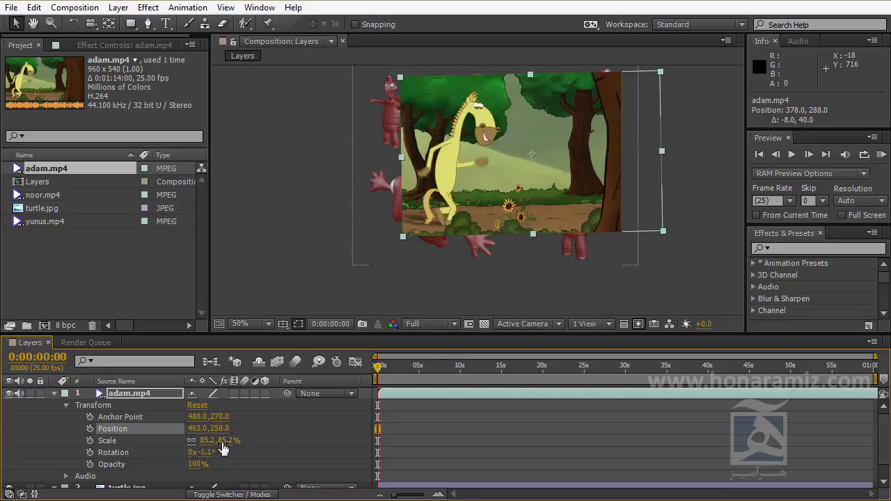
Step: Scale the adam.mp4 layer to about 101.2%, try changing its scale with the proportions unlinked, and undo the unlinked changes
mouse_move(204, 441)
left_mouse_down()
mouse_move(214, 441)
mouse_move(195, 441)
mouse_move(206, 448)
left_mouse_up()
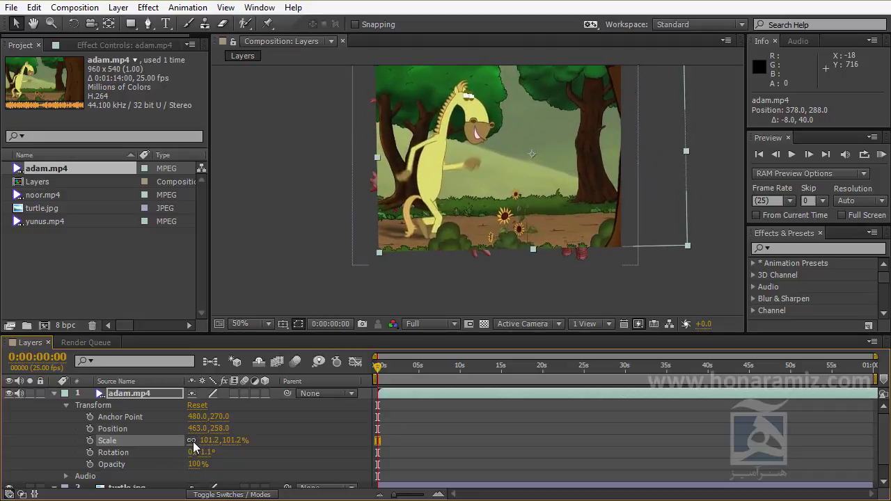
left_click(193, 442)
left_click_drag(204, 440, 194, 442)
key("ctrl+z")
key("ctrl+z")
key("ctrl+z")
key("ctrl+z")
key("ctrl+z")
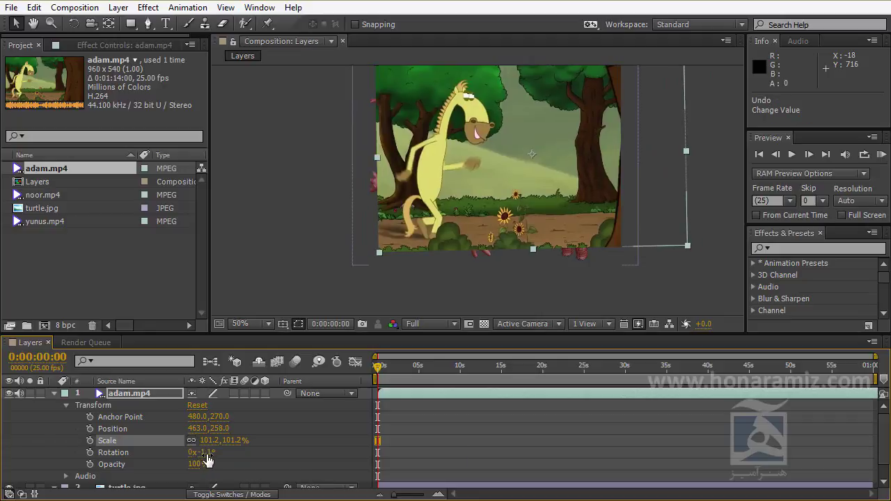
Step: Set the adam.mp4 layer's Rotation to 0° and its Scale to 100%
left_click(208, 460)
type("0")
key("Return")
left_click(209, 441)
type("100")
key("Return")
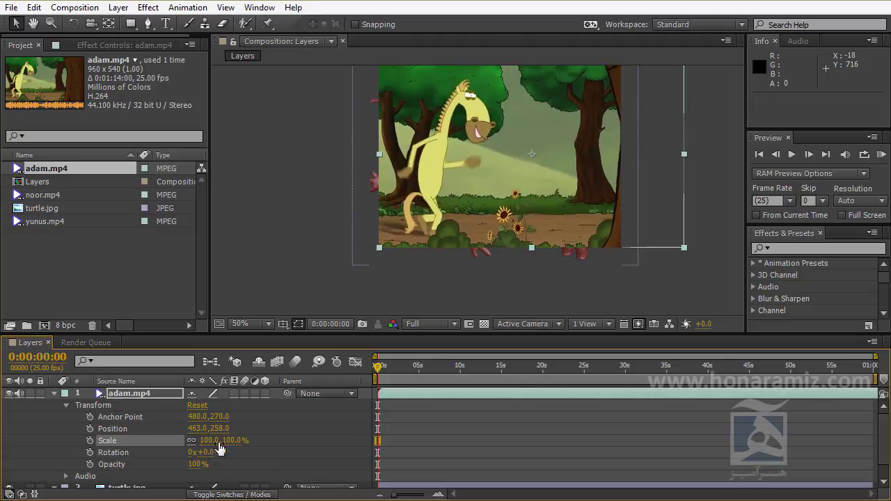
Step: Enlarge the timeline area to fit both layers' properties and reset the adam.mp4 layer's Scale property
scroll(519, 202, "up", 3)
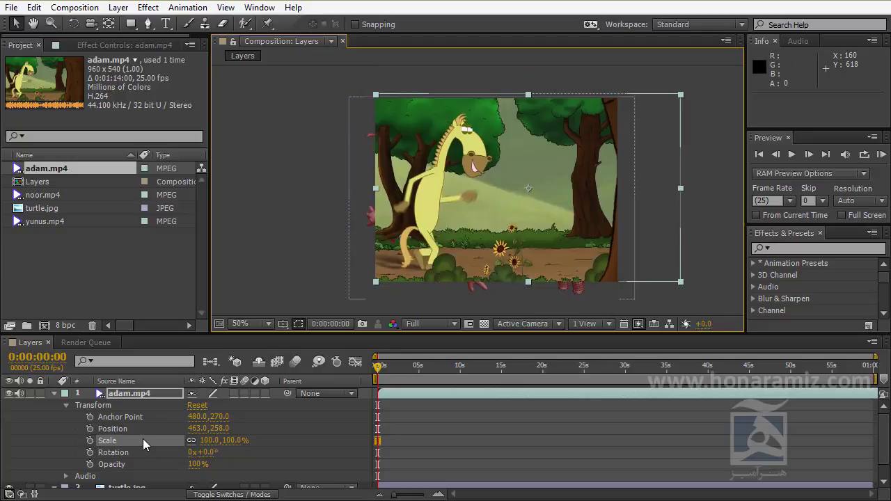
right_click(144, 441)
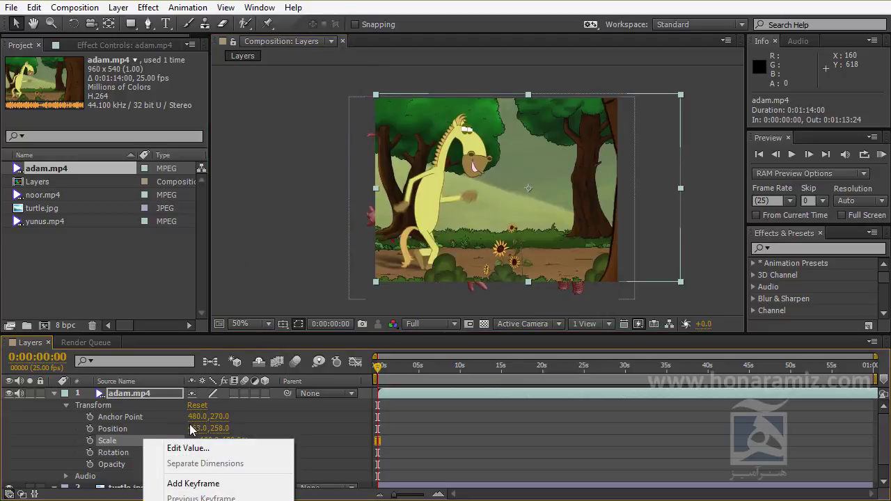
left_click(116, 442)
left_click_drag(203, 333, 203, 182)
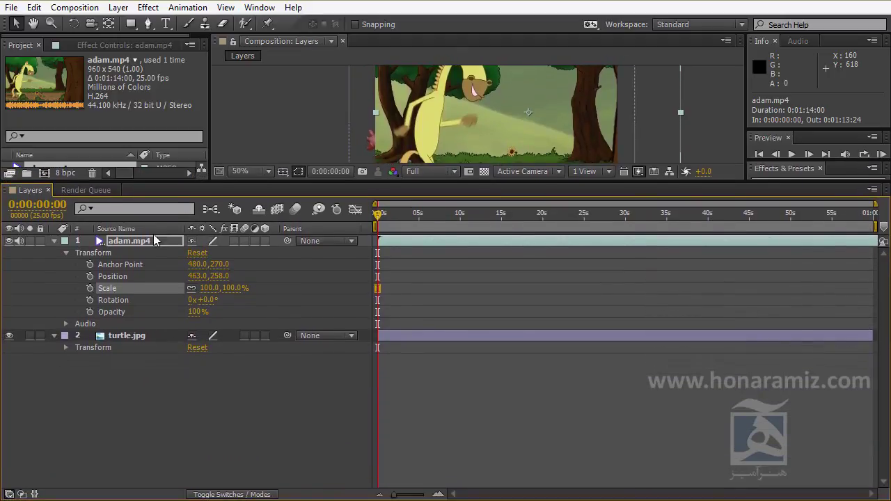
right_click(120, 288)
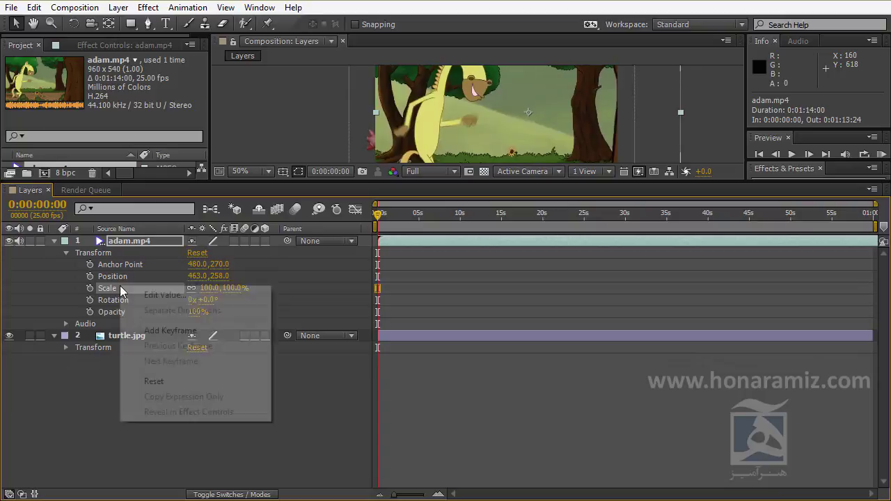
left_click(173, 387)
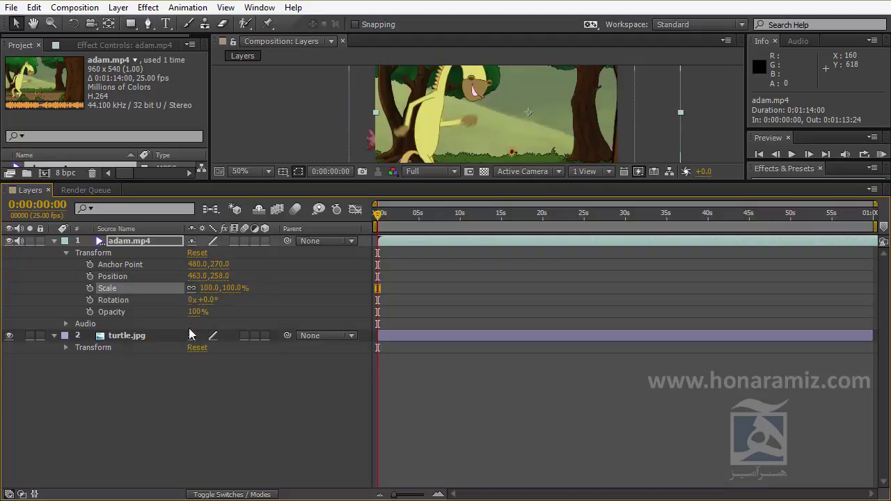
Step: Try enlarging the adam.mp4 layer to 217% and reset its Scale property
mouse_move(214, 294)
left_mouse_down()
mouse_move(276, 292)
mouse_move(207, 303)
left_mouse_up()
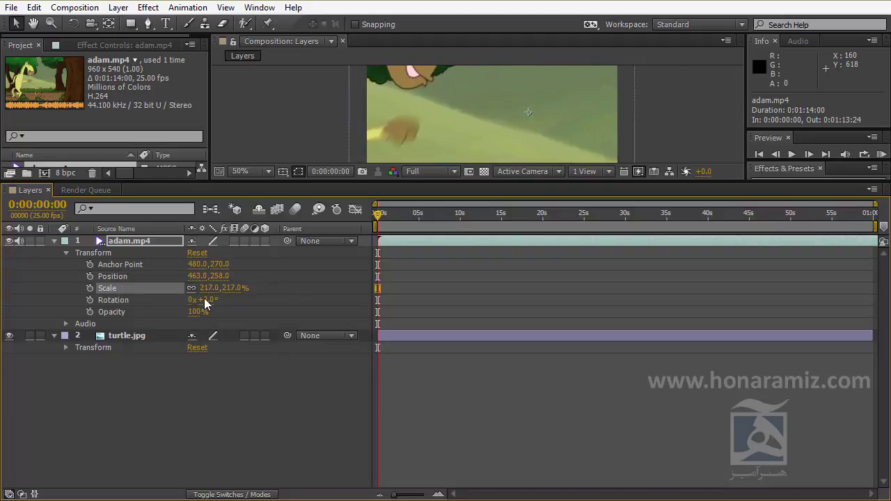
right_click(134, 290)
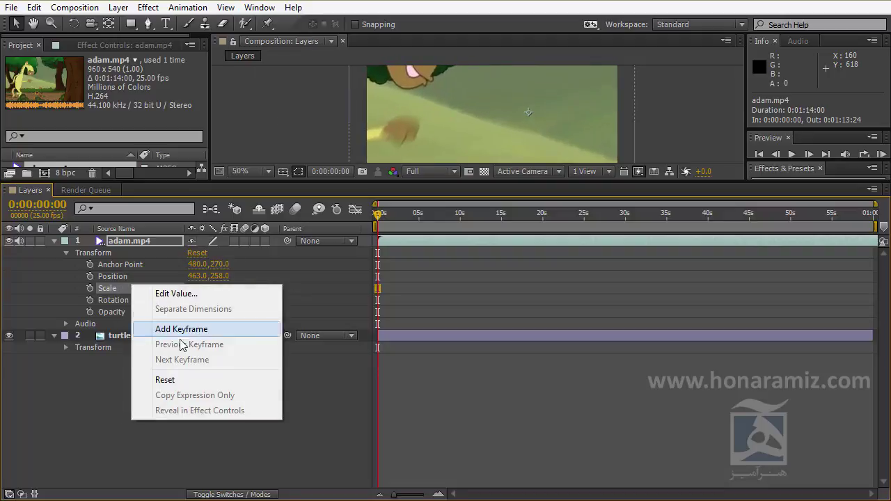
left_click(167, 380)
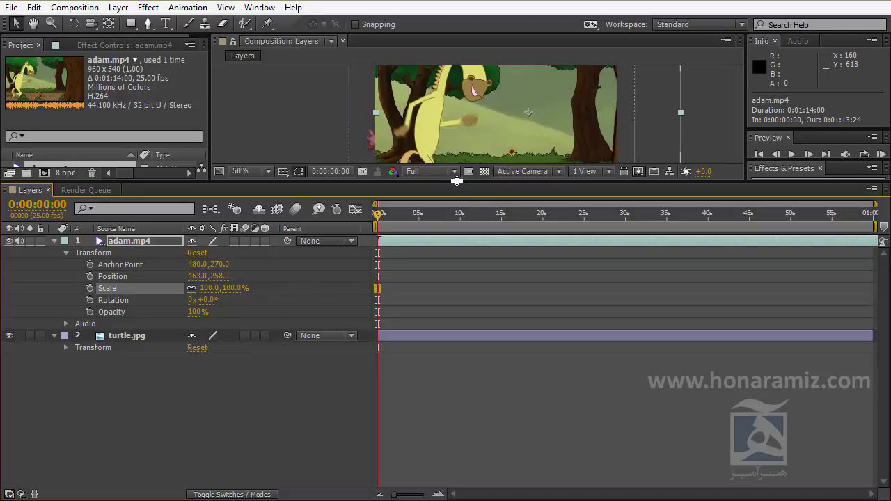
Step: Enlarge the composition viewing area and reset the adam.mp4 layer's Position property
left_click_drag(459, 183, 482, 296)
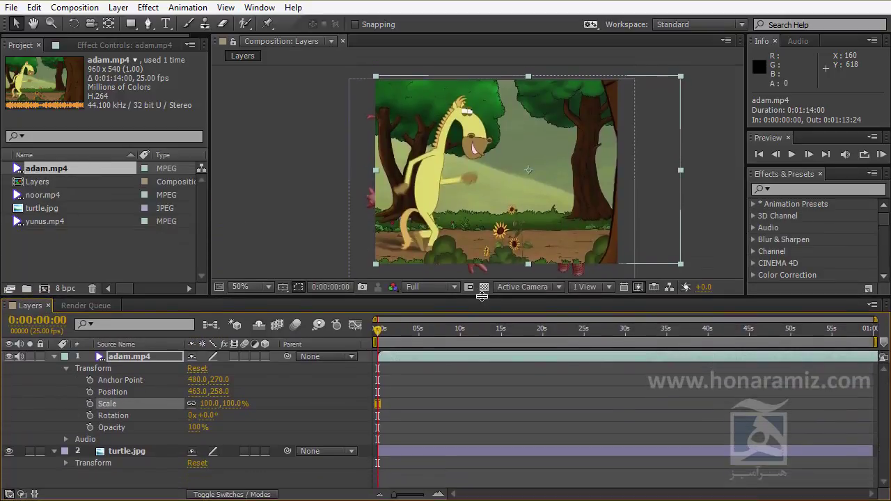
left_click(117, 392)
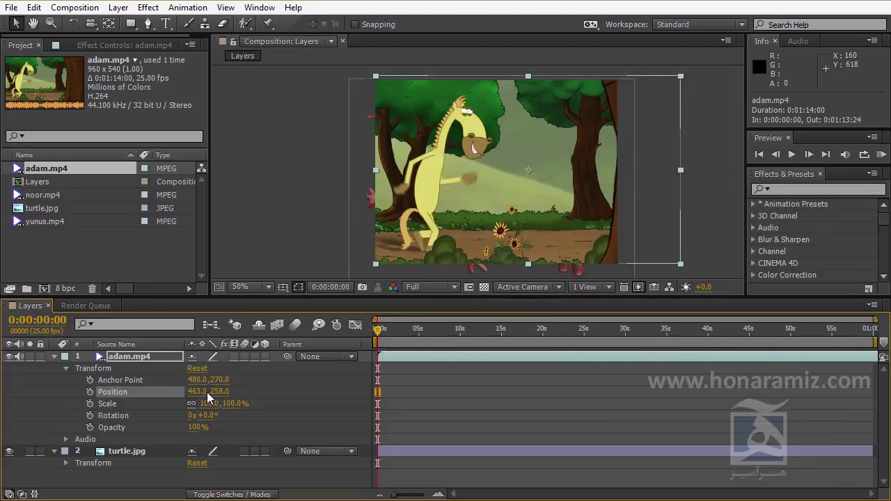
right_click(144, 391)
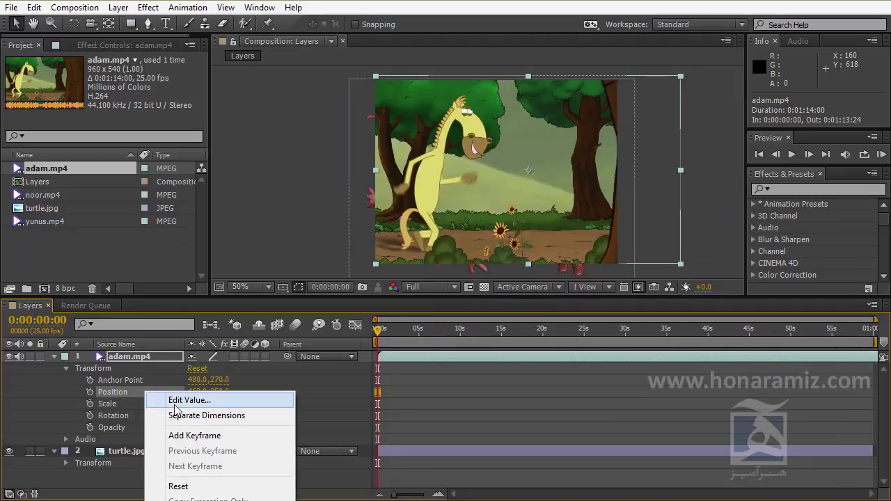
left_click(178, 487)
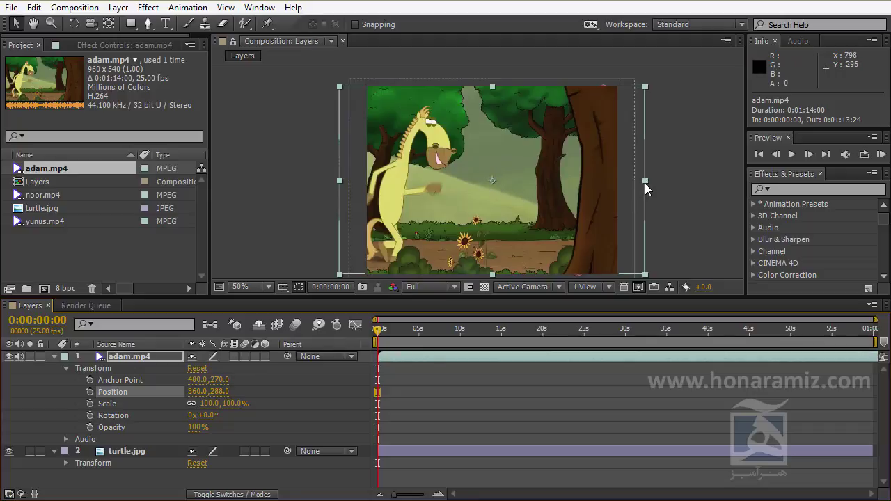
Step: Move the adam.mp4 layer's anchor point with the Pan Behind tool onto the tree trunk, then to the giraffe's feet at about 158, 486
key("w")
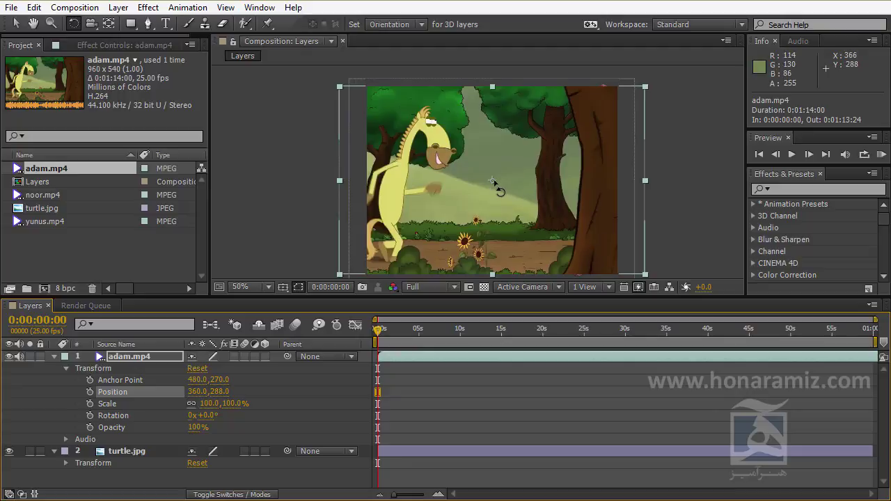
left_click(110, 24)
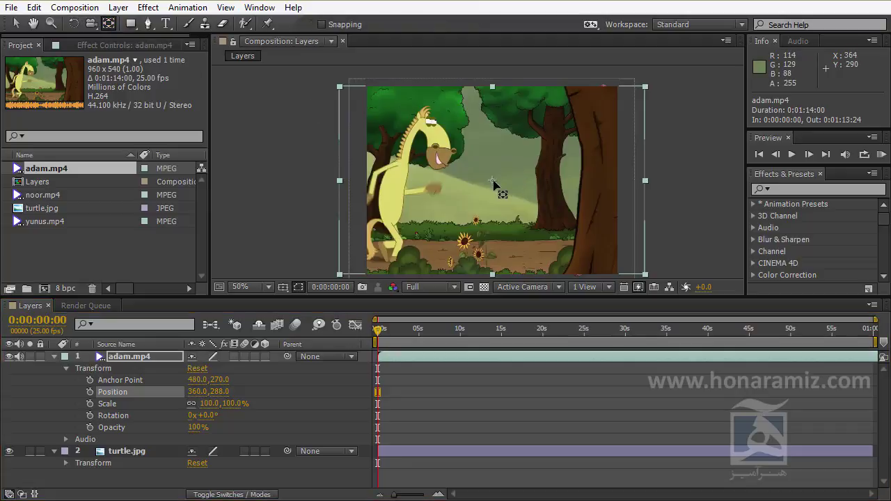
left_click_drag(495, 187, 599, 263)
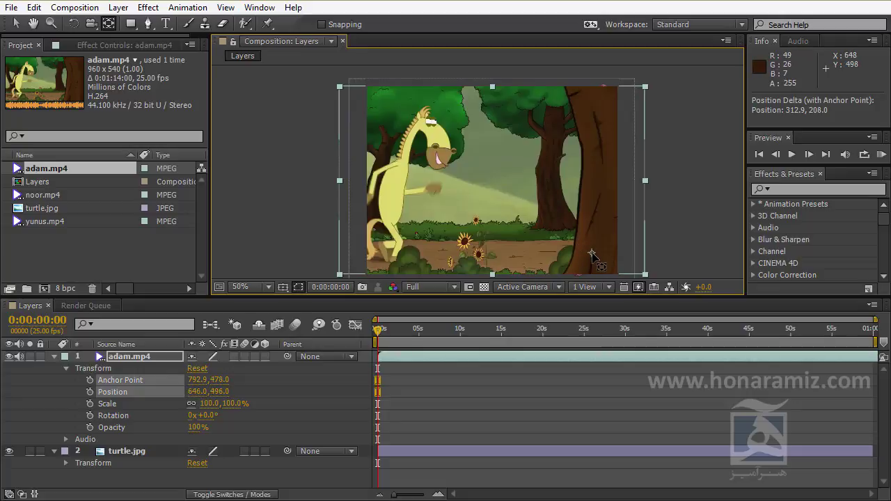
left_click_drag(591, 254, 395, 260)
Step: Try rotating the adam.mp4 layer about its moved anchor point and scaling it by its handles, undoing each change
key("w")
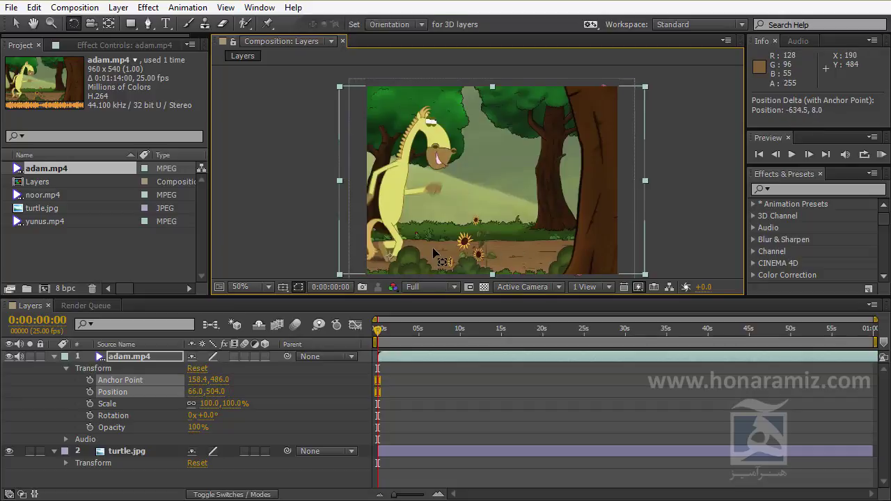
left_click_drag(492, 250, 593, 198)
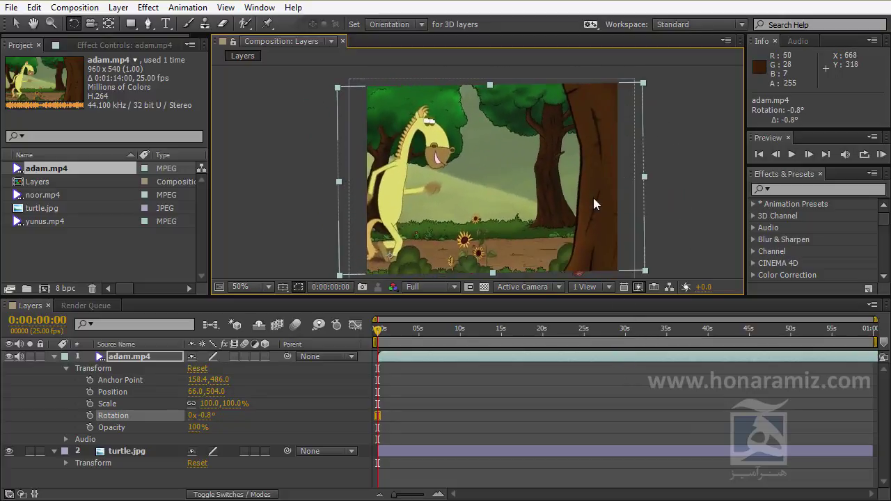
key("ctrl+z")
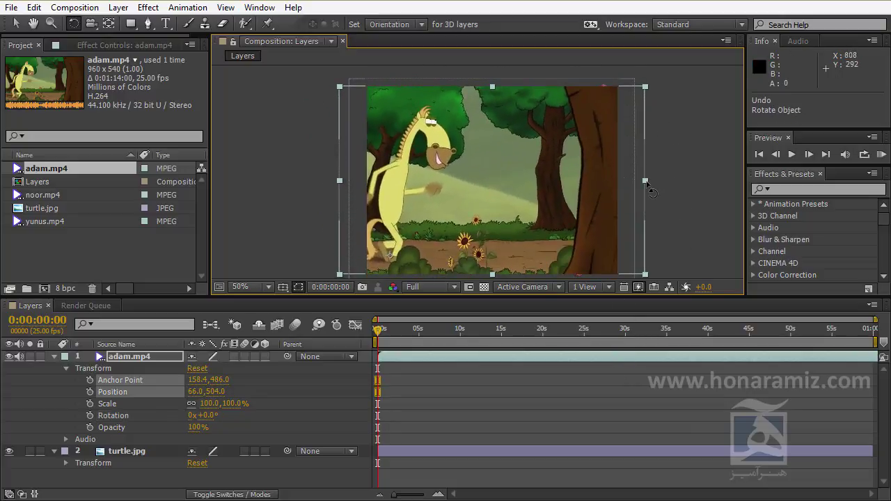
key("v")
left_click_drag(645, 182, 533, 154)
key("ctrl+z")
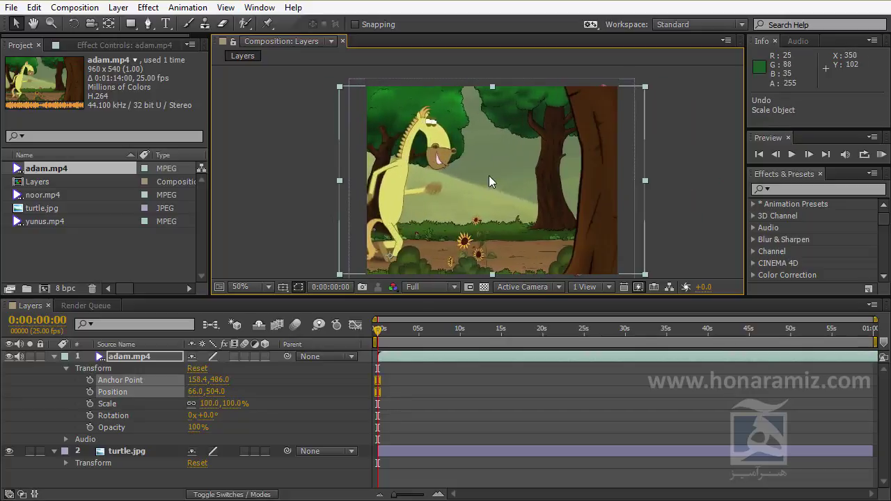
mouse_move(486, 99)
left_mouse_down()
mouse_move(490, 188)
mouse_move(496, 86)
left_mouse_up()
key("ctrl+z")
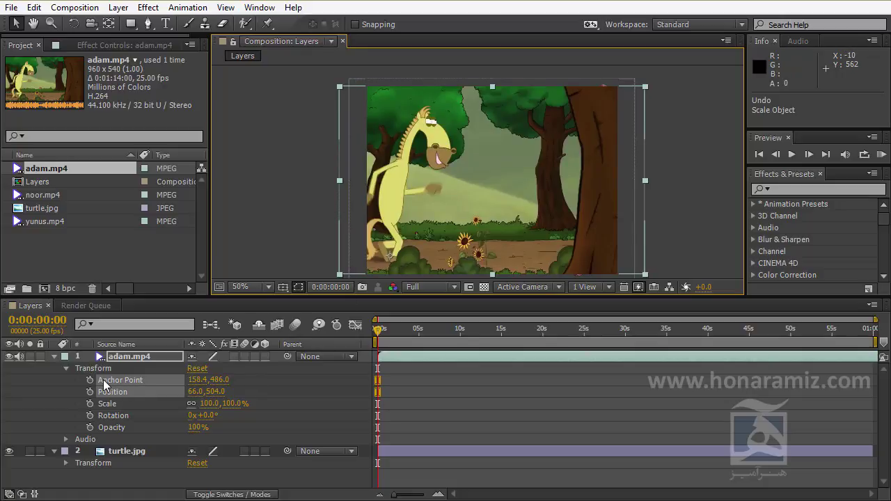
Step: Adjust the adam.mp4 layer's Anchor Point to 237.4, 432 and its Position to 185, 504
left_click_drag(209, 381, 289, 380)
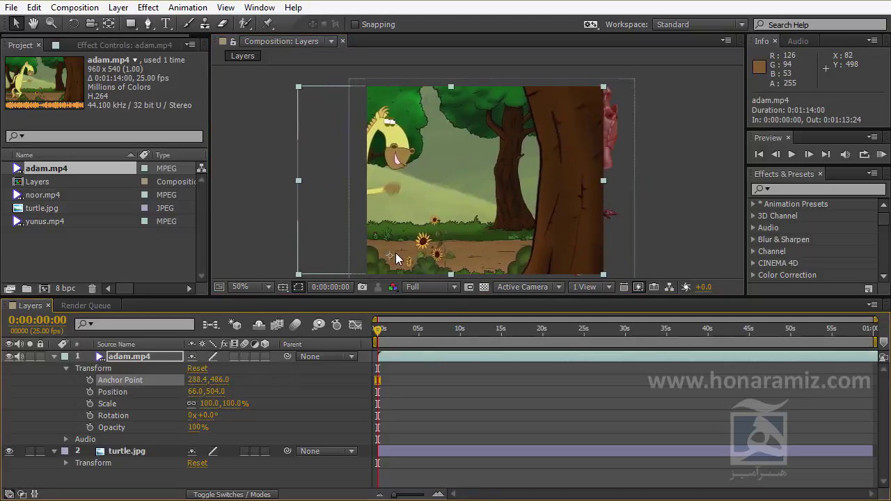
left_click_drag(219, 388, 166, 380)
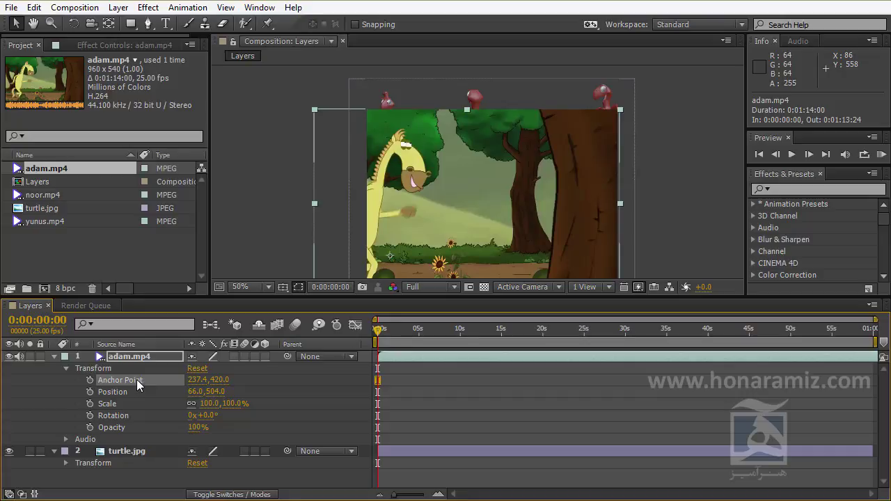
left_click_drag(214, 380, 296, 402)
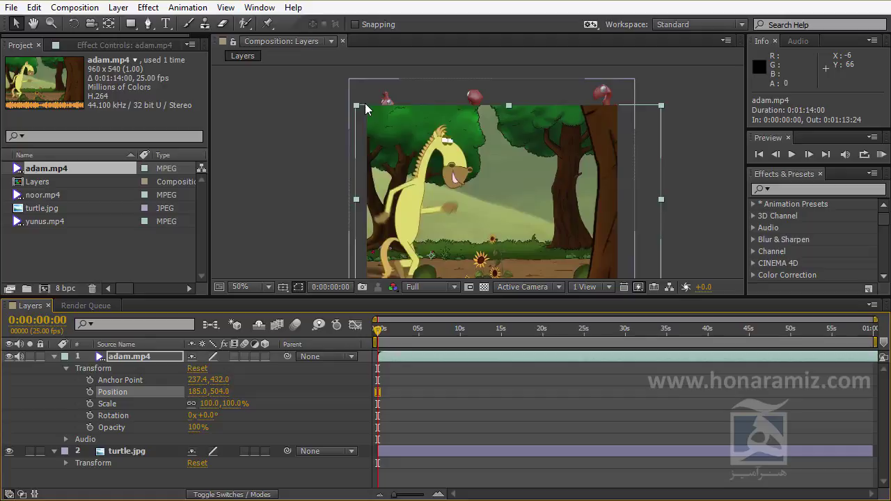
Step: Try the adam.mp4 layer's Scale at 107% and its Rotation at 12° and -4°, restoring them to 100% and 0°
left_click_drag(233, 413, 408, 270)
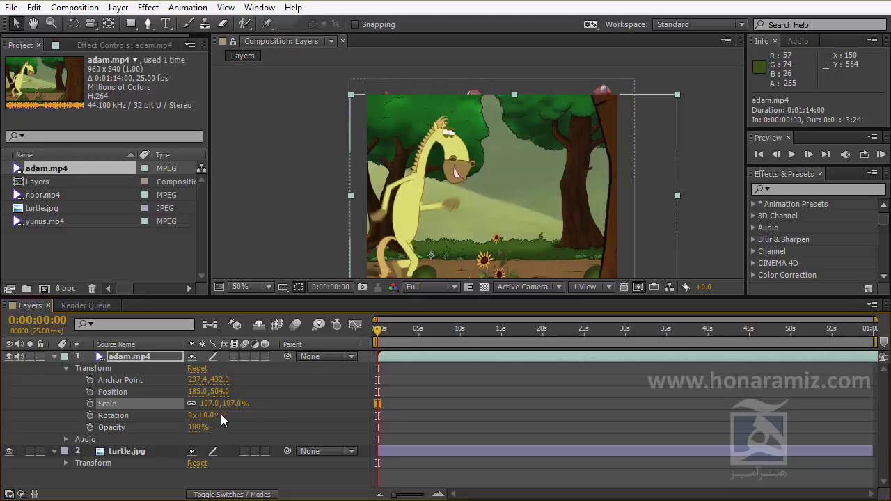
key("ctrl+z")
mouse_move(206, 419)
left_mouse_down()
mouse_move(181, 418)
mouse_move(217, 415)
left_mouse_up()
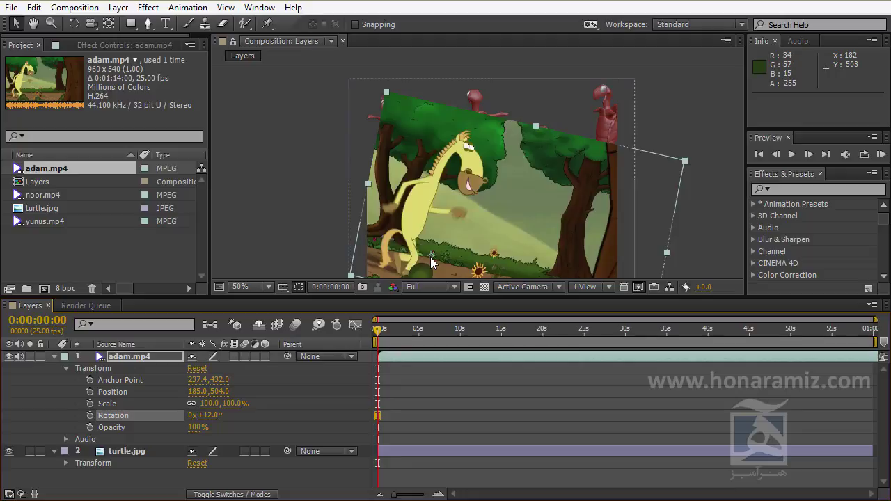
left_click_drag(215, 418, 195, 413)
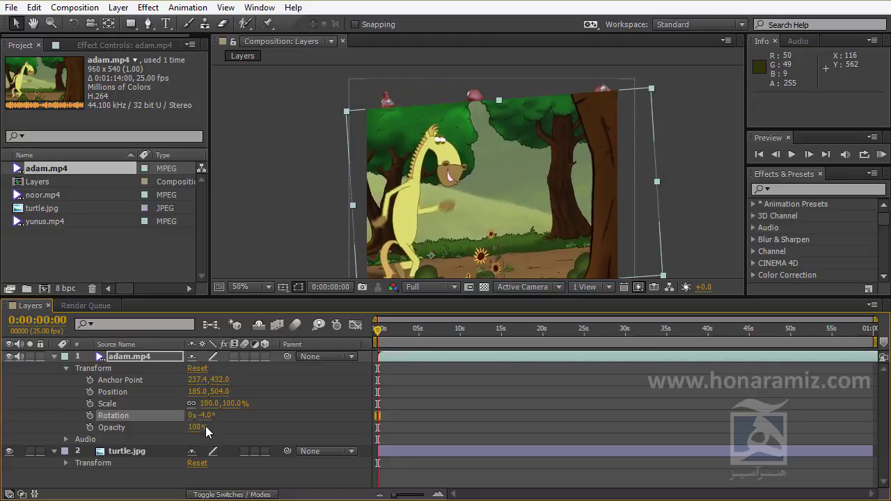
left_click(206, 415)
type("0")
key("Return")
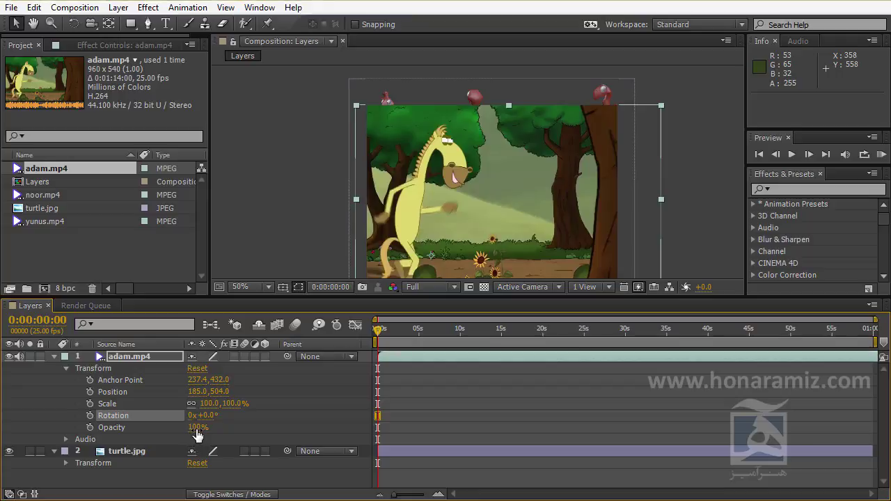
Step: Reset all Transform properties of the adam.mp4 layer and delete both the adam.mp4 and turtle.jpg layers
mouse_move(200, 433)
left_mouse_down()
mouse_move(128, 428)
mouse_move(239, 429)
mouse_move(214, 432)
left_mouse_up()
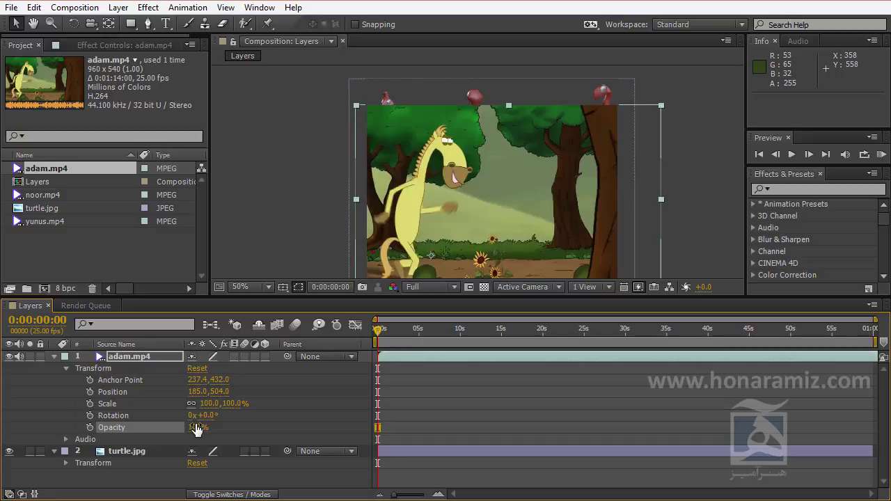
left_click(196, 370)
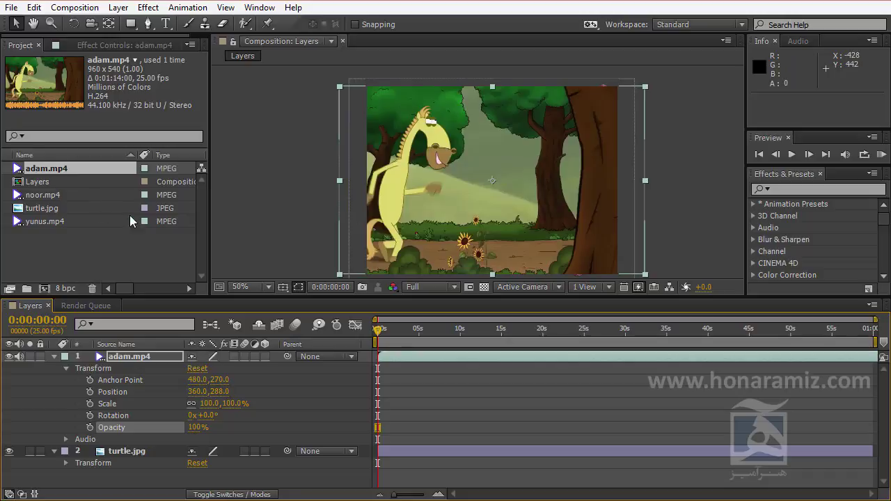
left_click(129, 453, "shift")
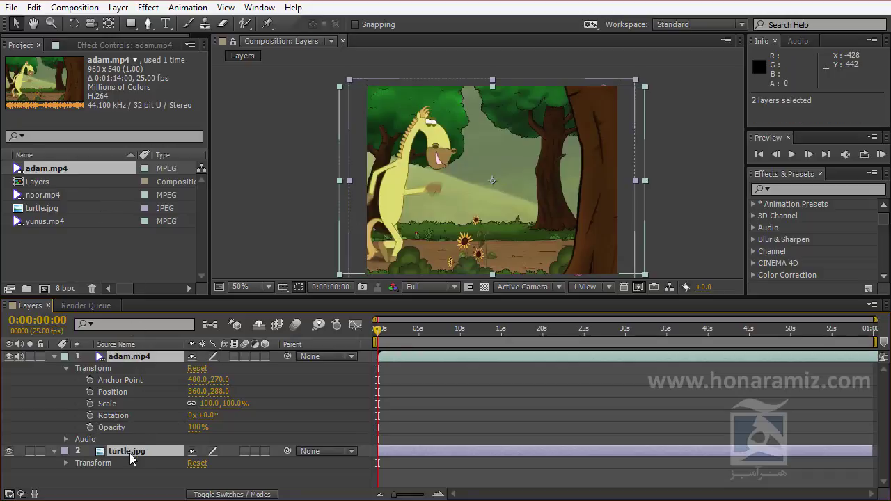
key("Delete")
Step: Try placing turtle.jpg and noor.mp4 directly in the composition view, and undo both placements
left_click(44, 204)
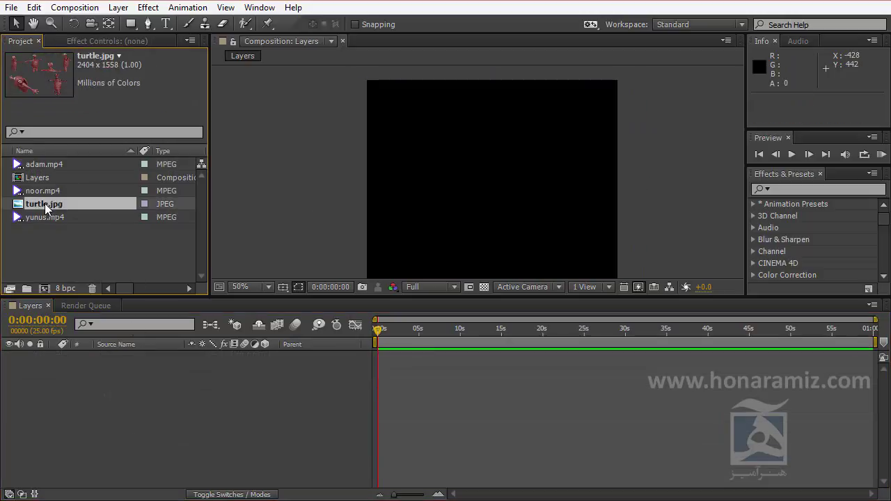
left_click_drag(42, 211, 504, 201)
left_click_drag(44, 192, 559, 202)
key("ctrl+z")
key("ctrl+z")
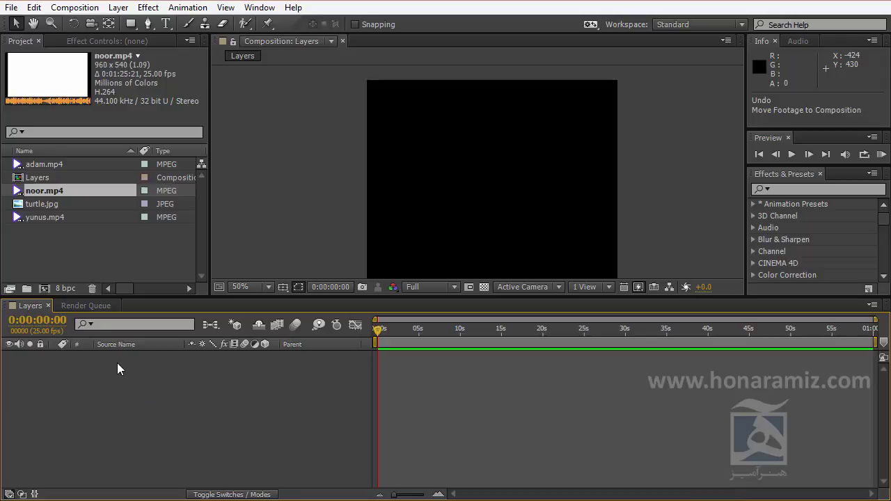
Step: Add turtle.jpg to the Layers timeline and show the Title/Action Safe guides over the composition
left_click(48, 202)
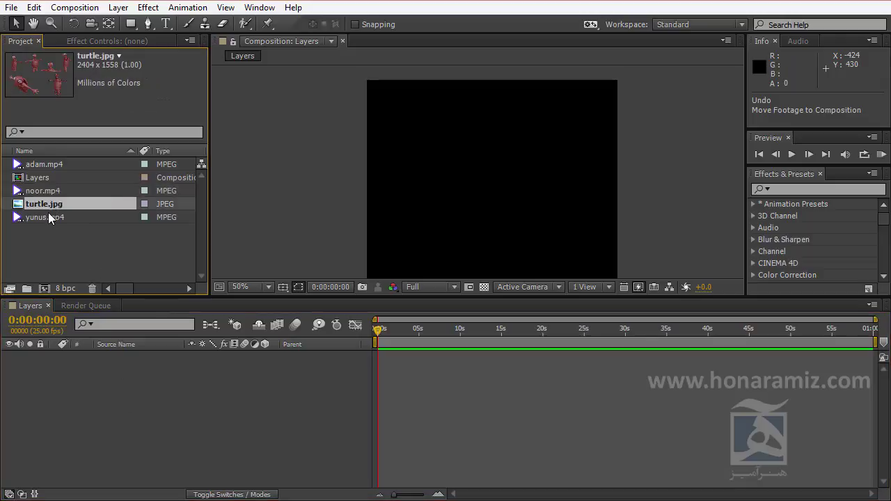
left_click_drag(44, 206, 88, 386)
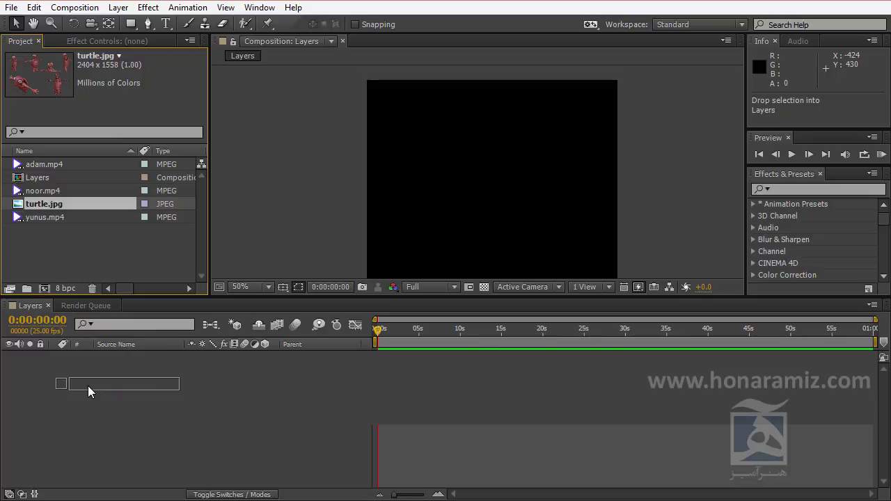
left_click_drag(87, 386, 95, 386)
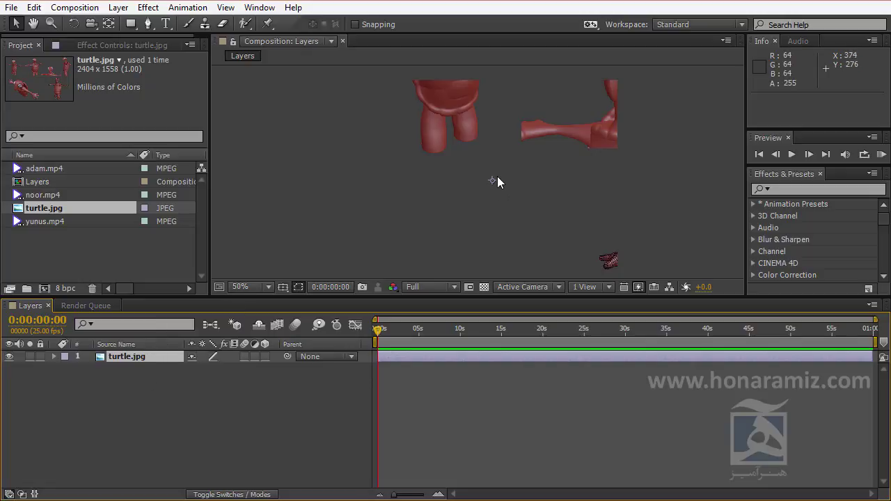
left_click(284, 286)
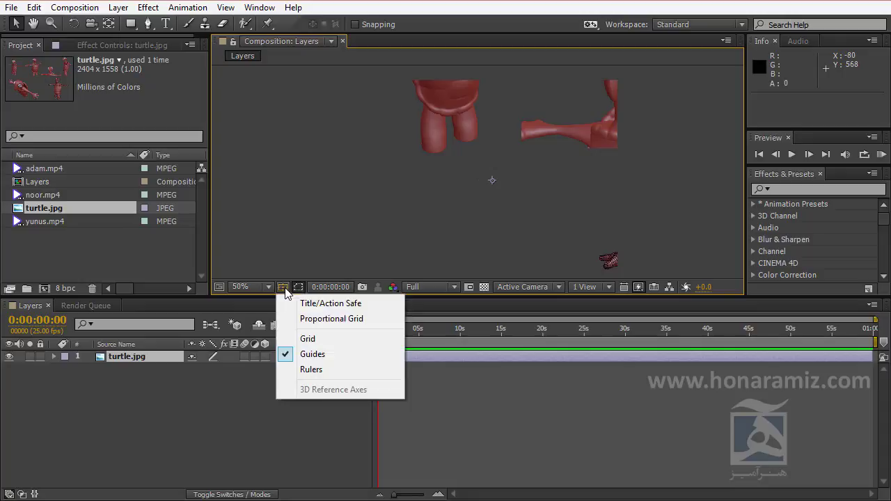
left_click(357, 306)
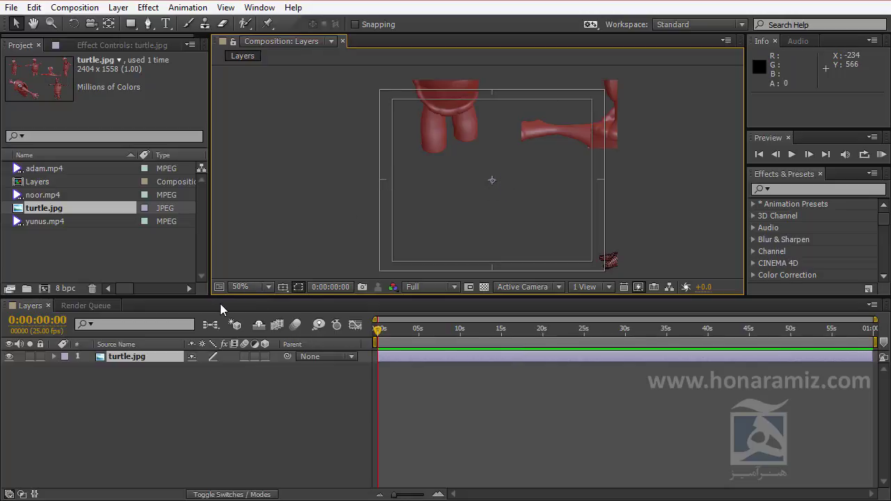
Step: Try adding noor.mp4 below turtle.jpg in the timeline, undo it, and place noor.mp4 slightly off centre in the composition view instead
left_click_drag(44, 189, 121, 369)
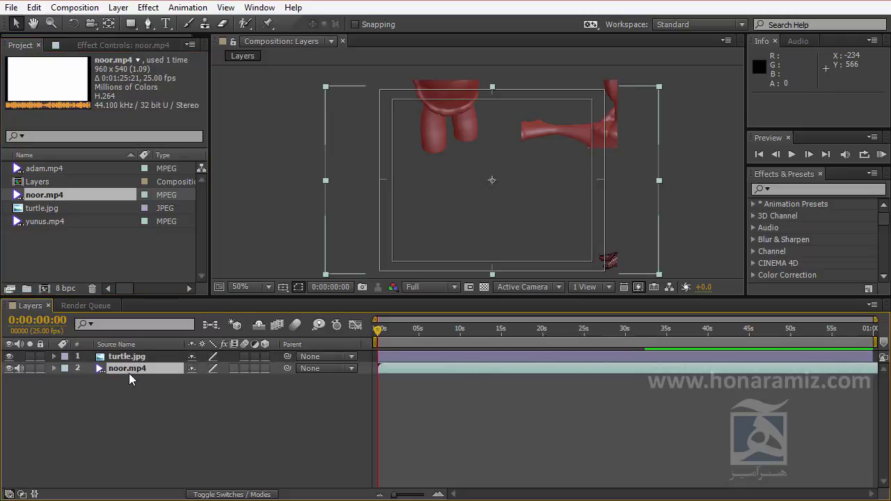
key("ctrl+z")
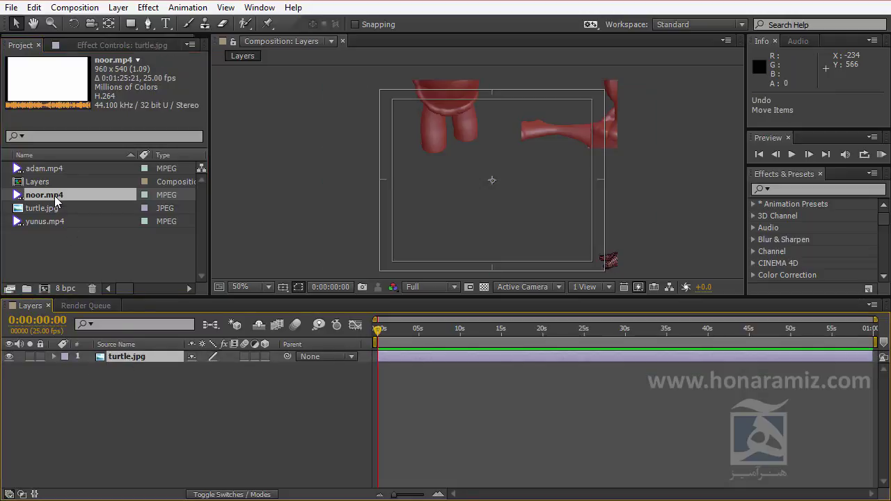
left_click_drag(47, 198, 479, 172)
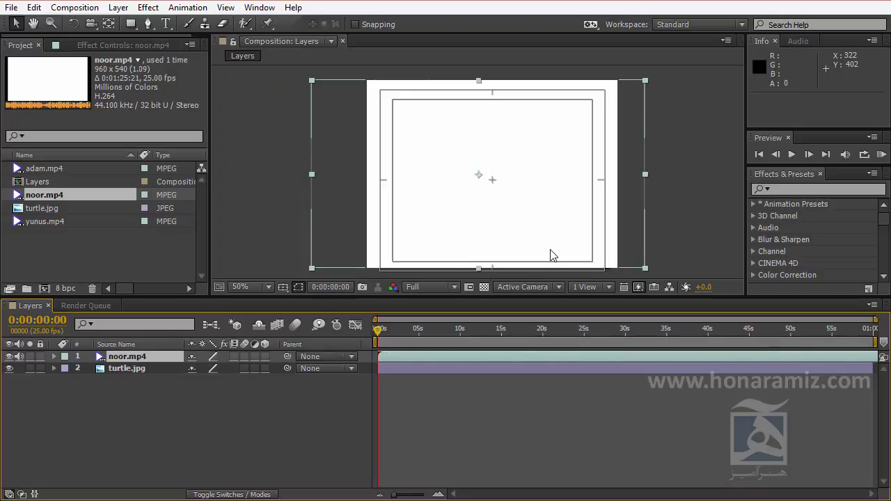
Step: Try repositioning noor.mp4 in the composition view at 0:00:08:17, and undo its placement there
left_click(449, 331)
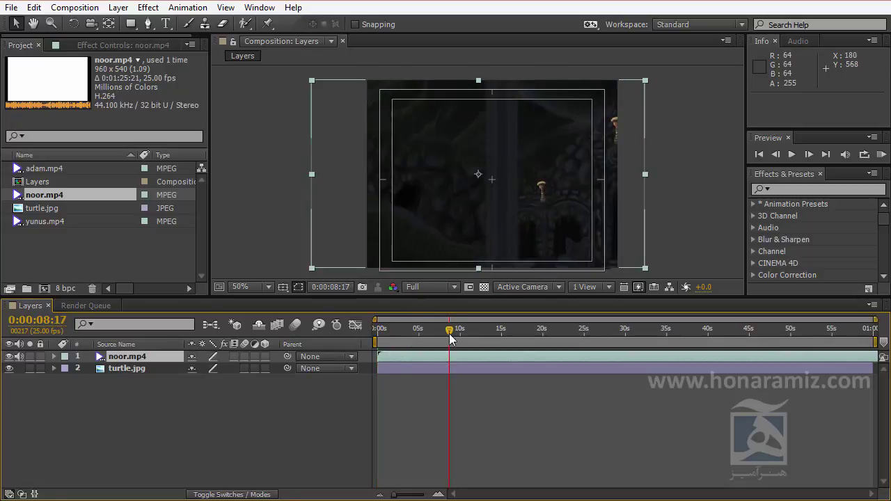
left_click_drag(495, 232, 496, 189)
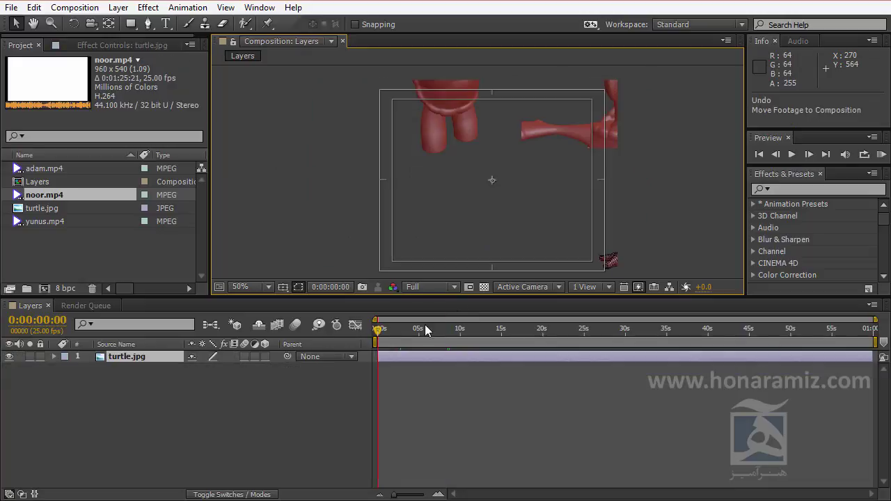
Step: Add noor.mp4 to the Layers timeline starting at about 5 seconds and reorder it above turtle.jpg
left_click_drag(59, 207, 418, 358)
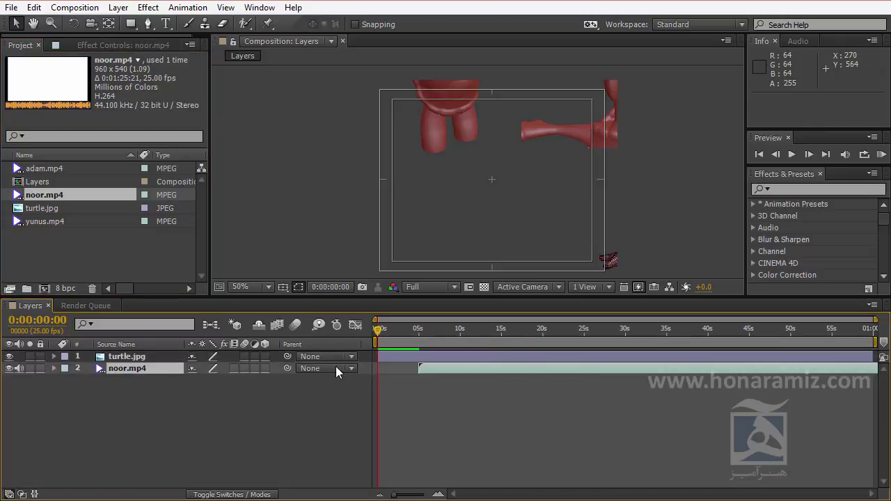
left_click_drag(123, 367, 153, 351)
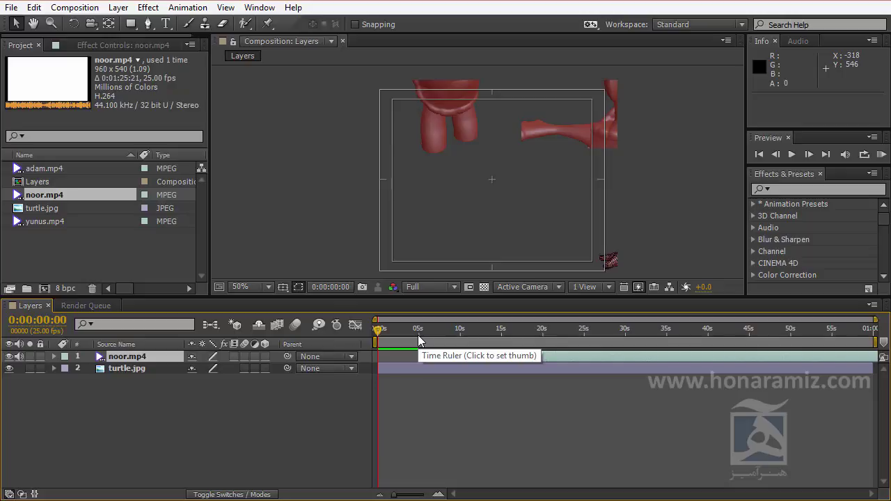
left_click_drag(419, 337, 373, 342)
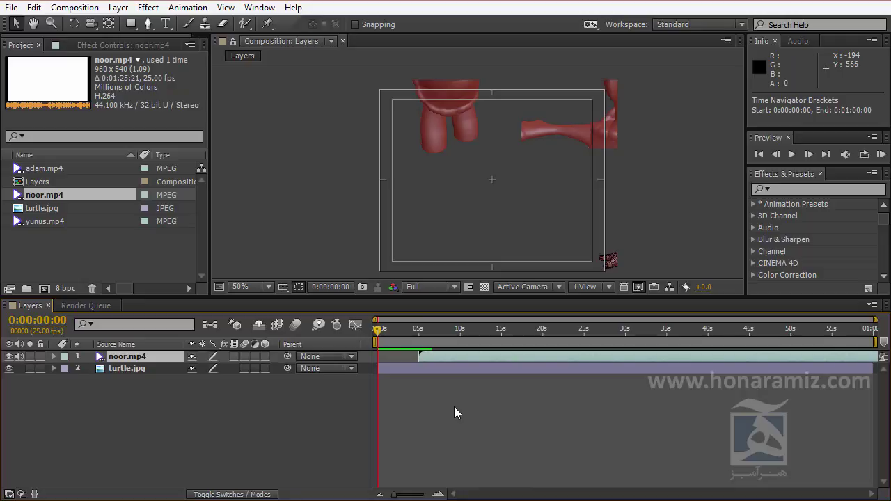
Step: Set the current time to 0:00:05:00 and shift the noor.mp4 layer so it starts exactly there
left_click(453, 413)
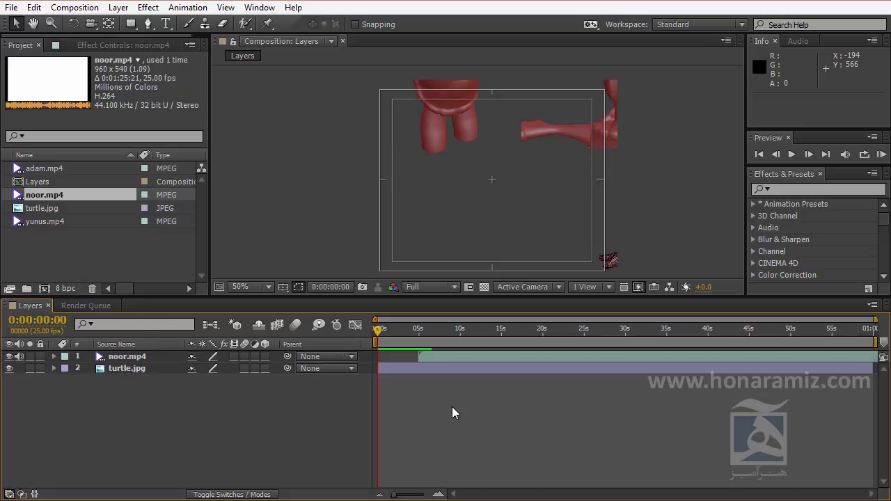
scroll(453, 413, "up", 2)
scroll(454, 413, "up", 2)
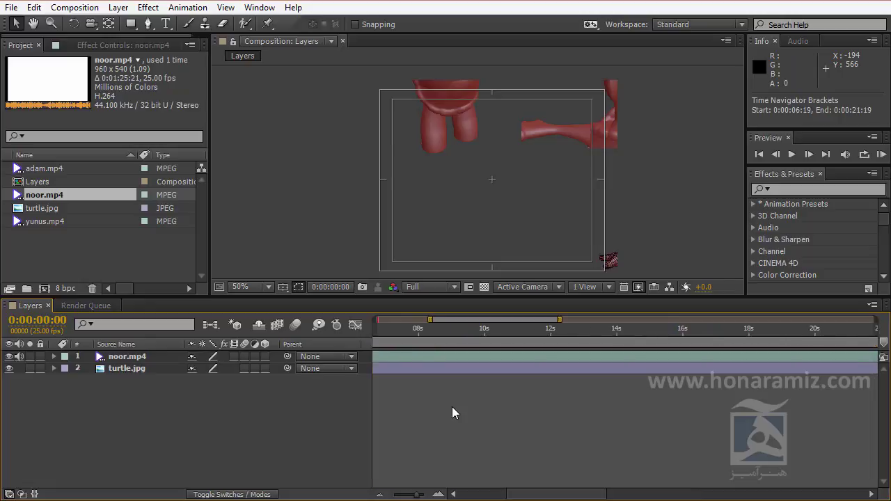
scroll(454, 413, "down", 2)
left_click_drag(456, 321, 408, 325)
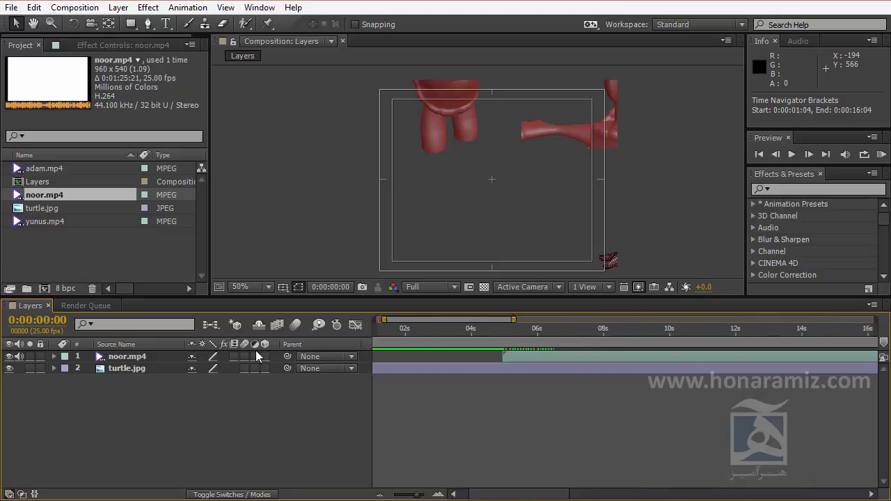
left_click(134, 360)
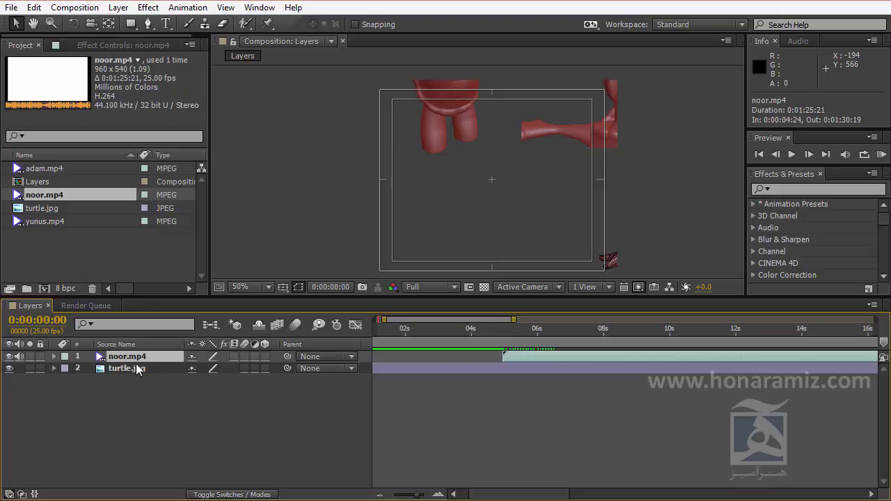
left_click_drag(382, 321, 376, 320)
left_click_drag(507, 333, 655, 352)
left_click_drag(599, 357, 544, 356)
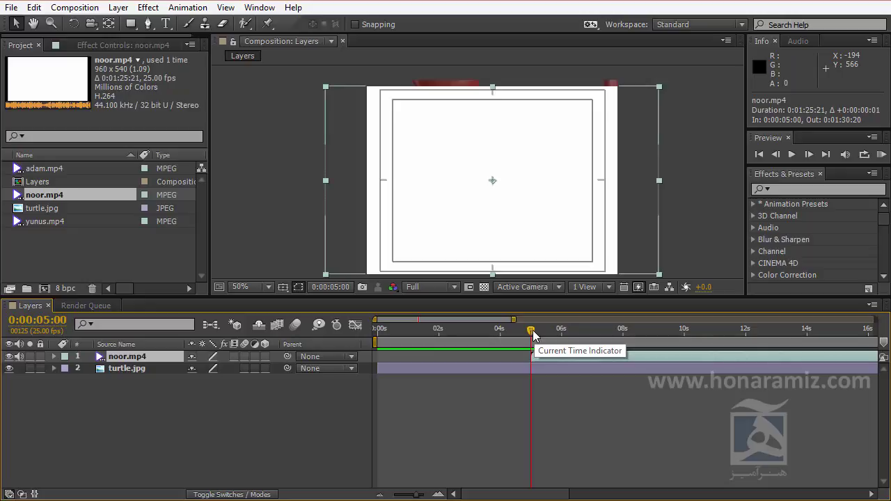
Step: Move the current time to 0:00:06:00 and align the start of the noor.mp4 layer with it
left_click_drag(532, 332, 561, 342)
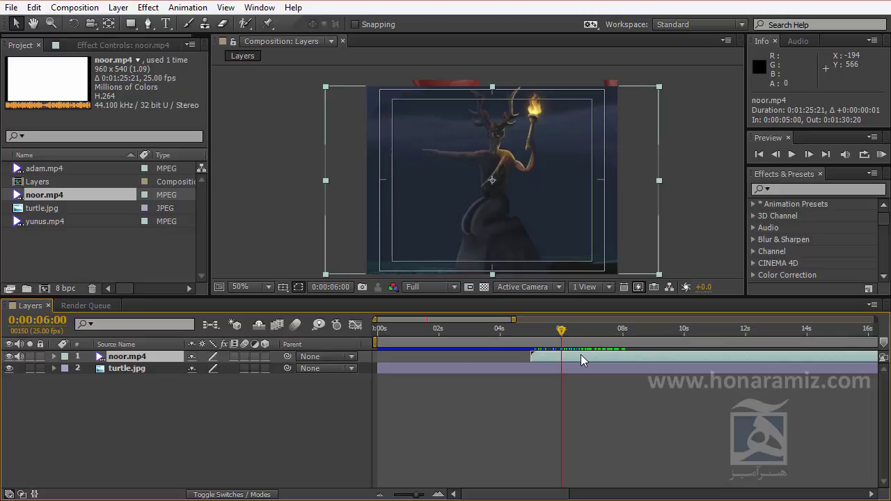
left_click_drag(580, 359, 616, 357)
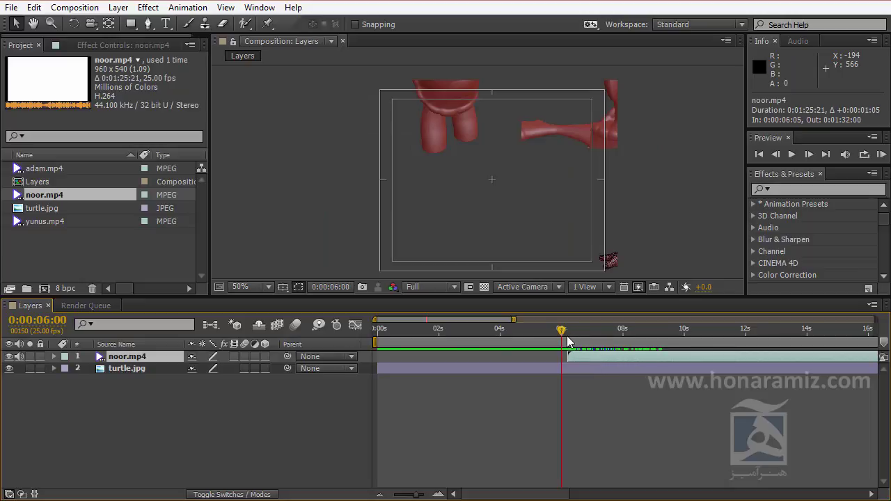
left_click_drag(621, 356, 607, 356)
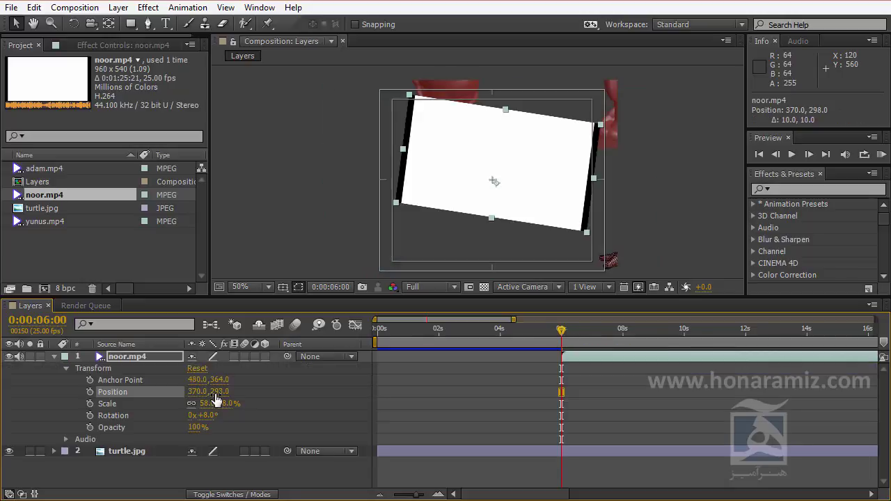